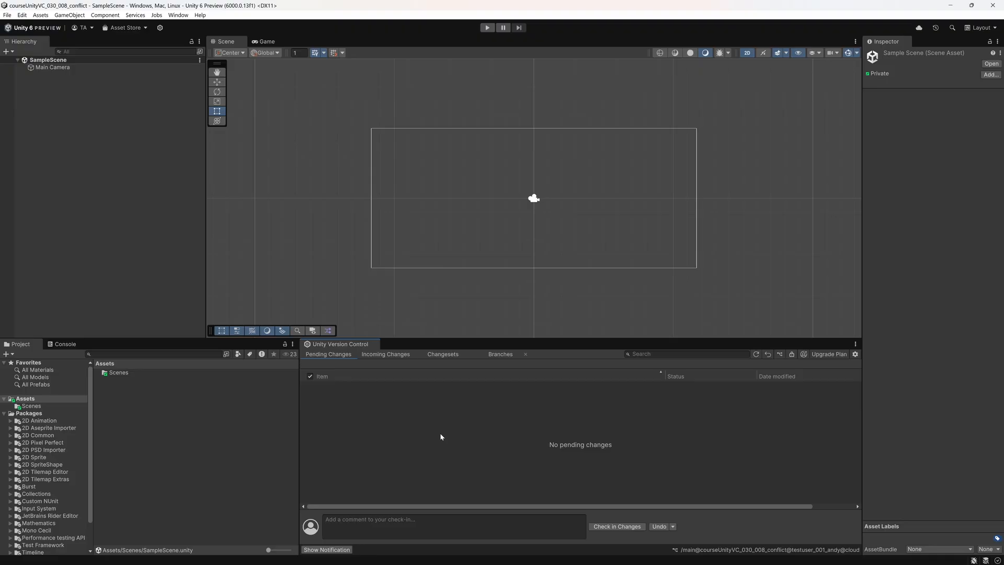
Step: Open the Scenes folder and examine the Unity Version Control options available for the SampleScene asset
double_click(123, 374)
right_click(131, 375)
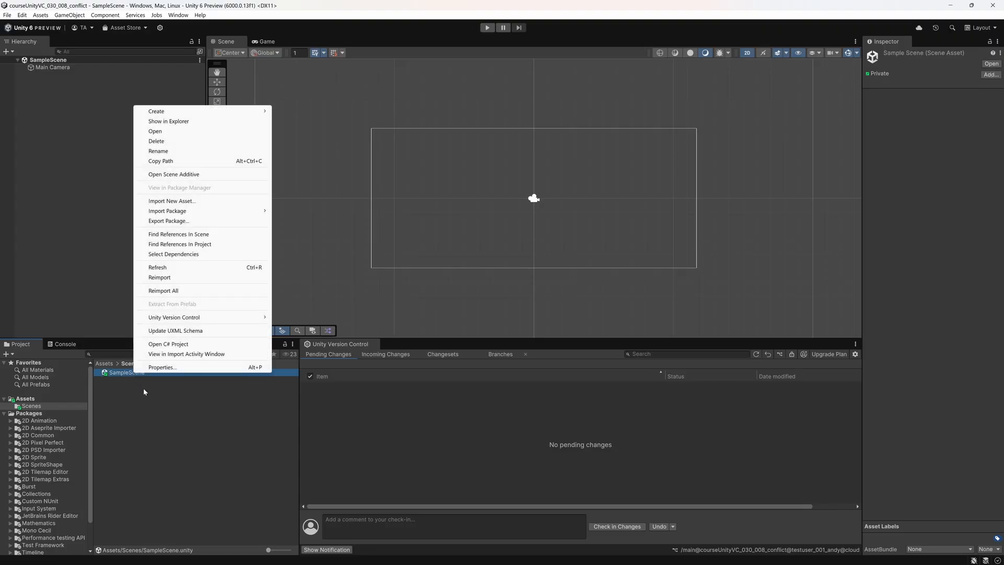
mouse_move(234, 319)
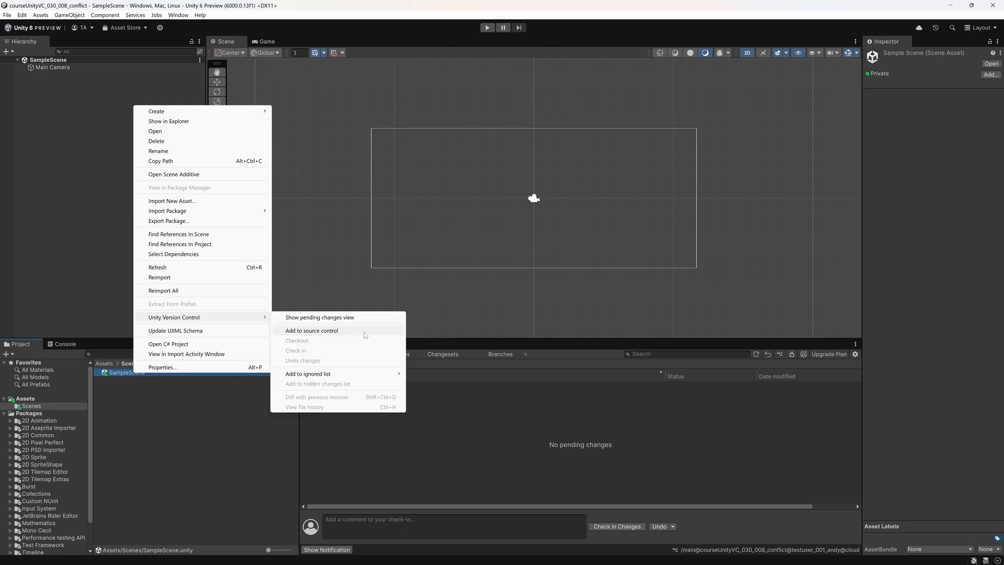
click(228, 438)
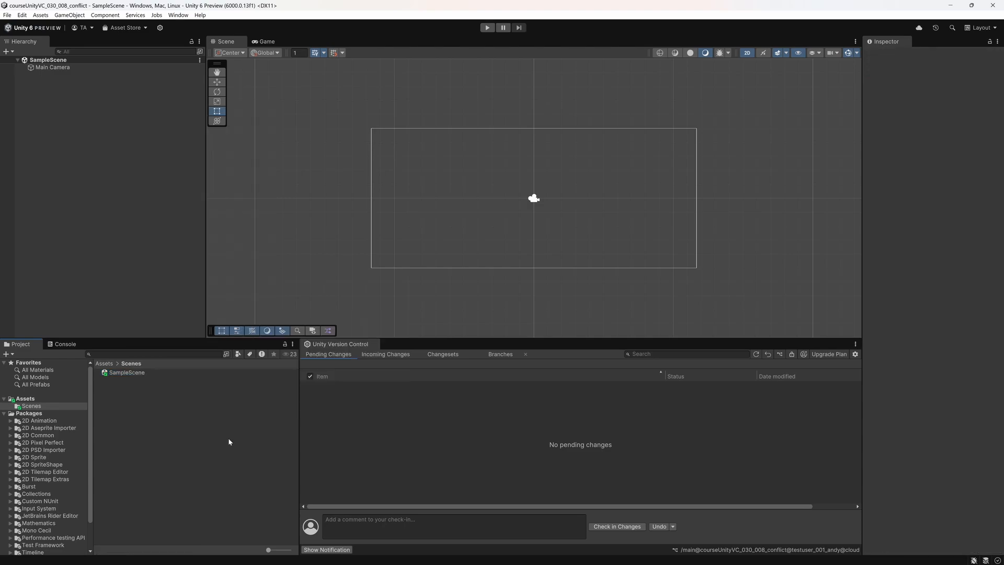
Step: Switch the Scene view from 2D to 3D and add a plane to SampleScene
click(747, 53)
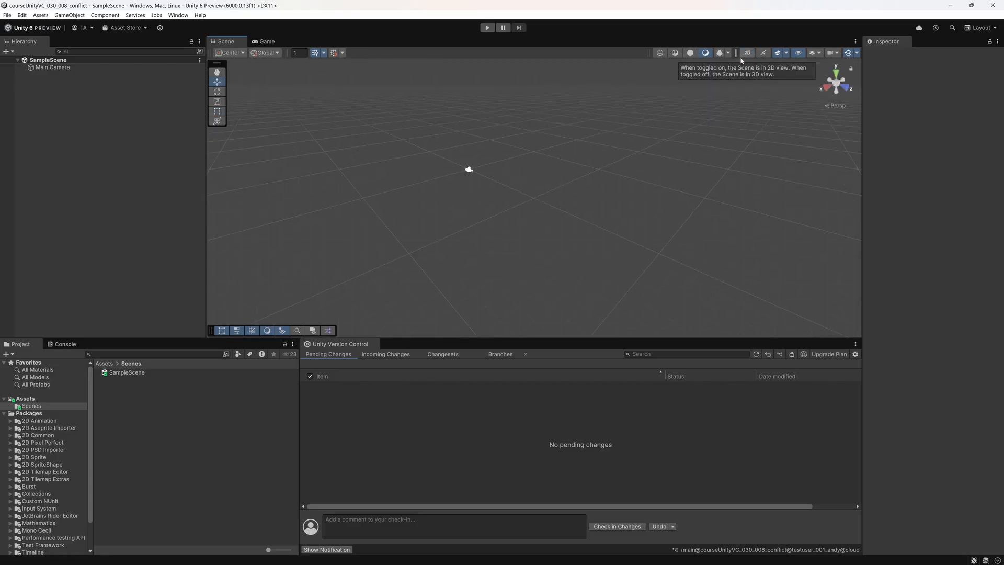
right_click(85, 128)
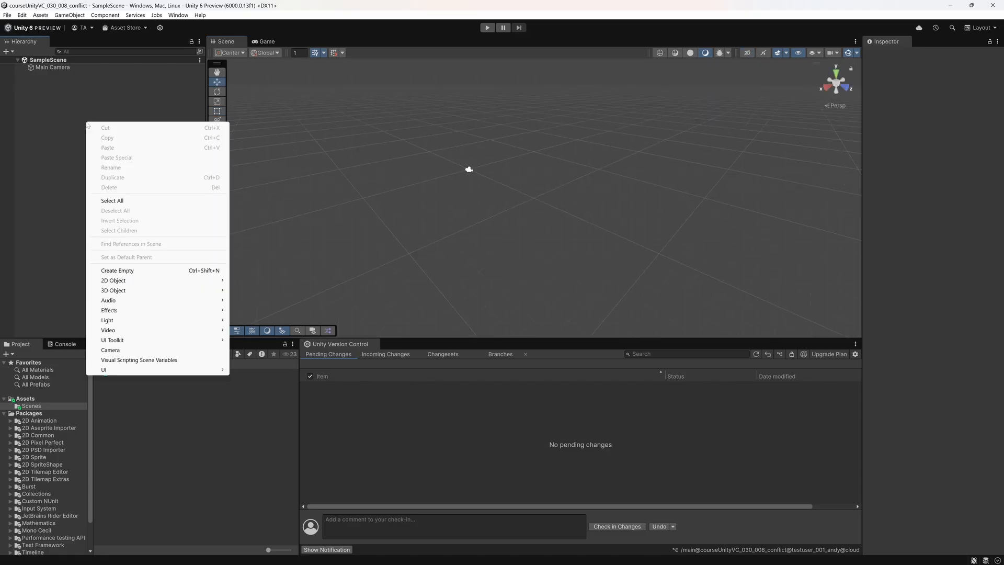
mouse_move(157, 290)
click(261, 329)
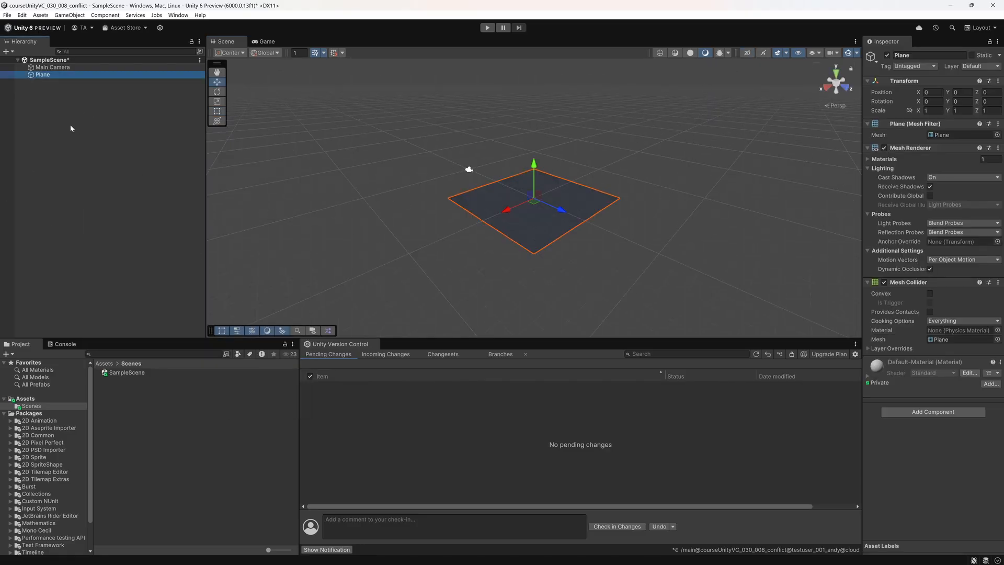
Step: Add a directional light to SampleScene and deselect it
right_click(53, 120)
mouse_move(124, 315)
click(230, 312)
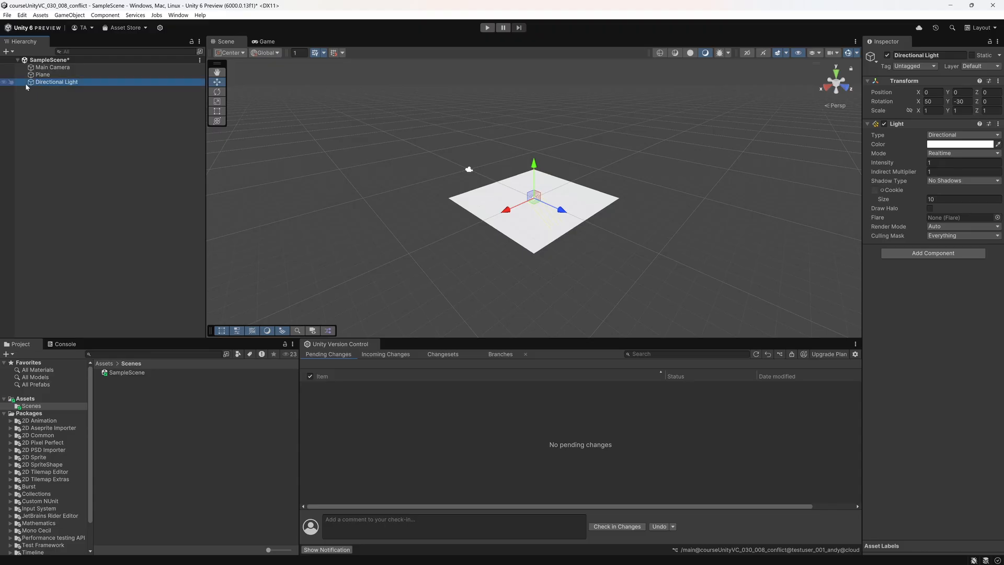
click(73, 141)
Step: Save the scene and check in all pending changes with the comment "adds plane and light to scene"
key(ctrl+s)
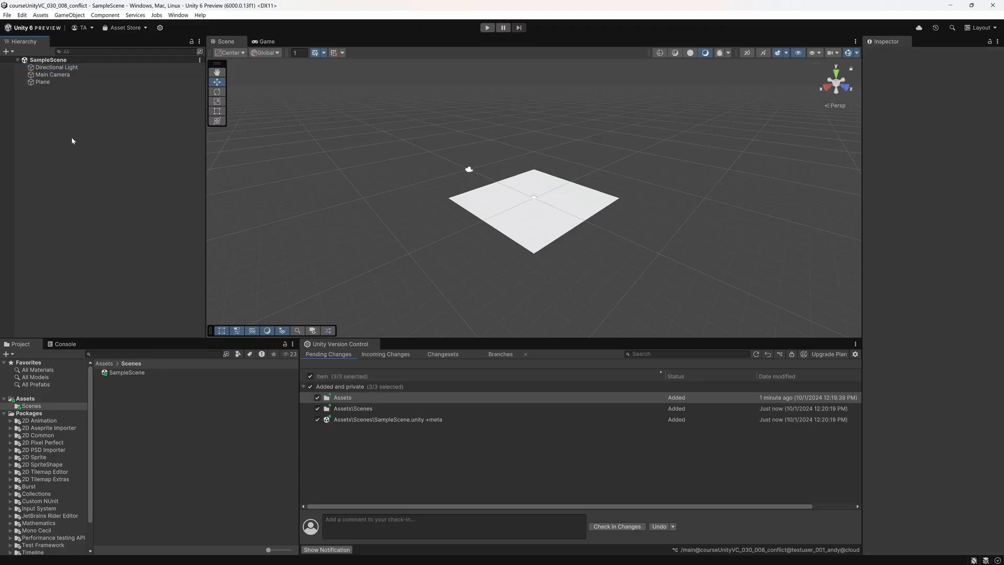
text(adds plane and light to)
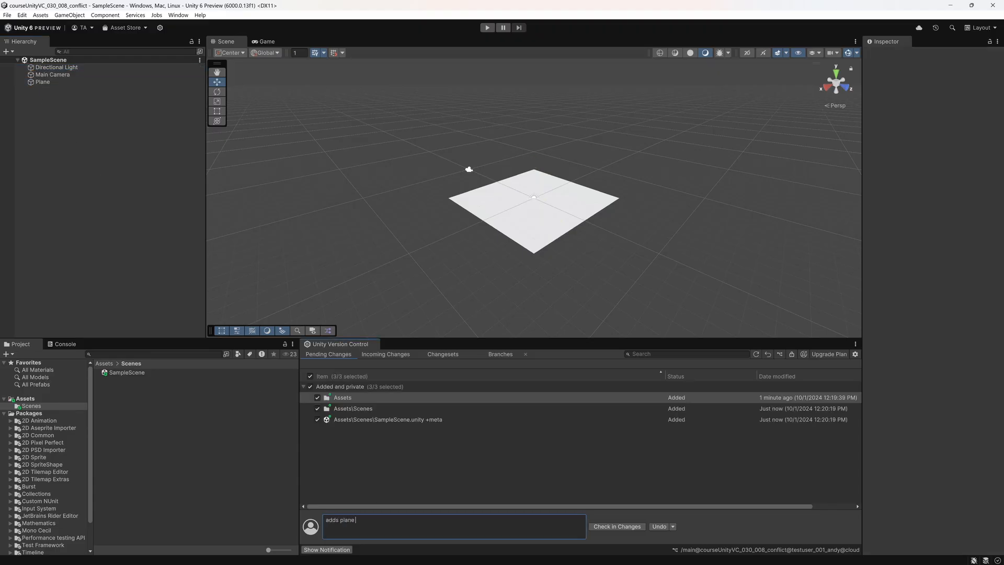
text( scene)
click(617, 527)
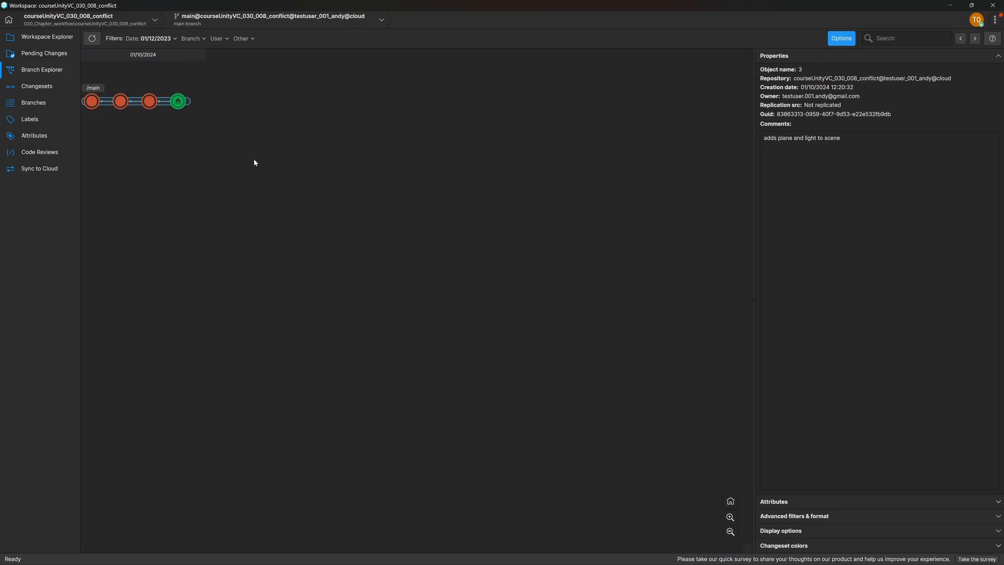
Step: In the Unity Version Control desktop client, create child branch blue-cube from main's latest changeset and switch the workspace to it
right_click(178, 101)
click(270, 162)
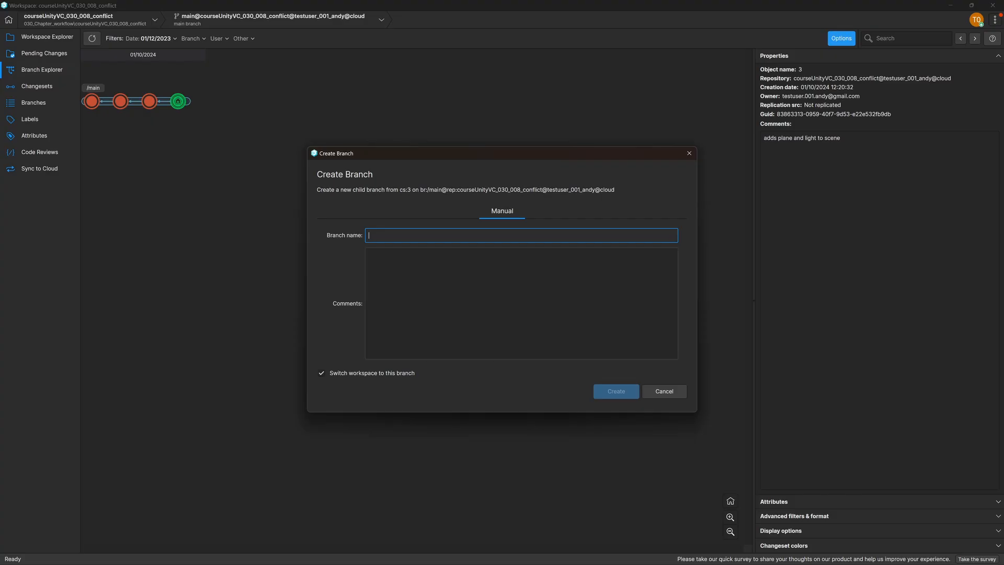
text(blue-cube)
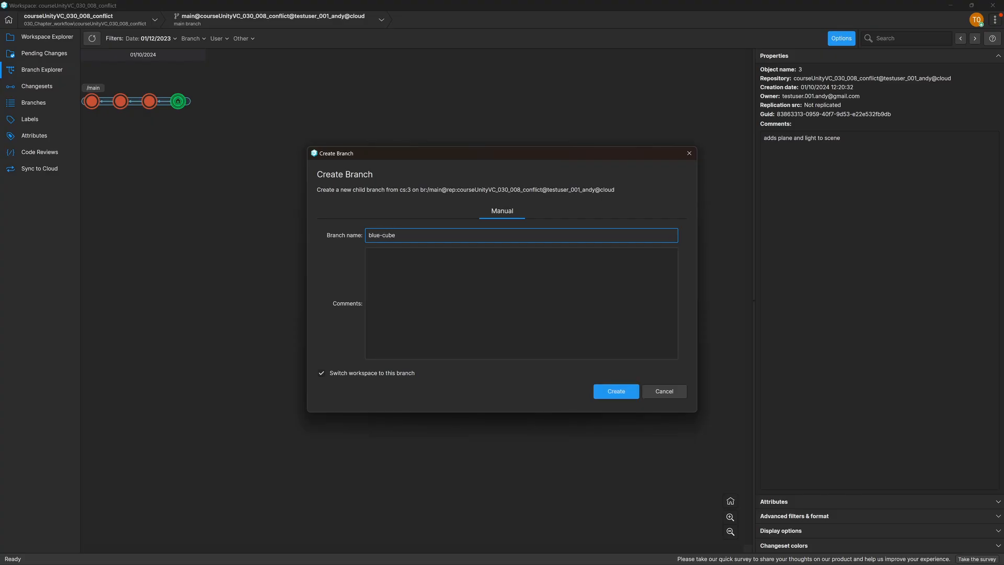
click(616, 391)
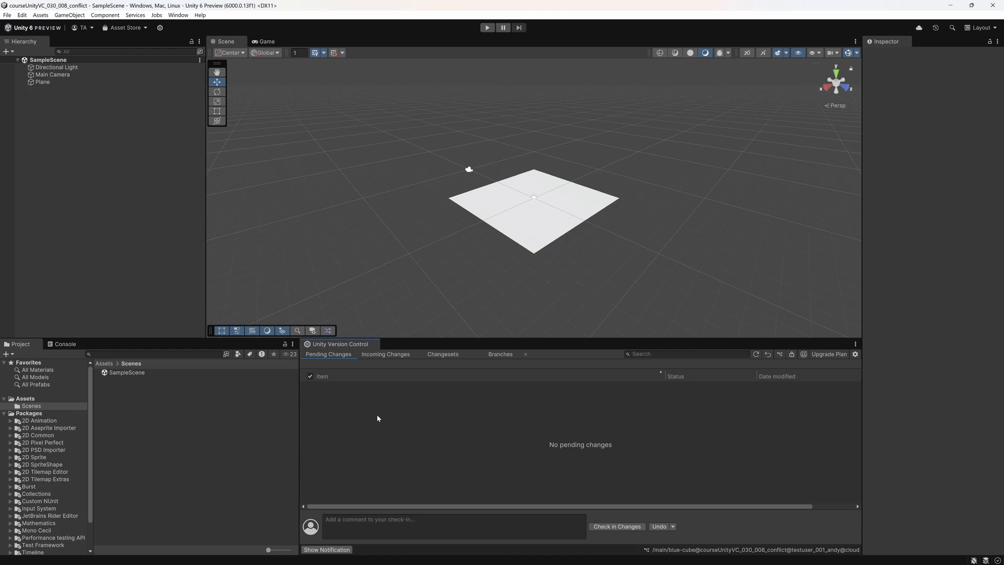
Step: Back in the Unity Editor, add a cube to the scene and set its Y position to 0.5
right_click(82, 120)
mouse_move(109, 276)
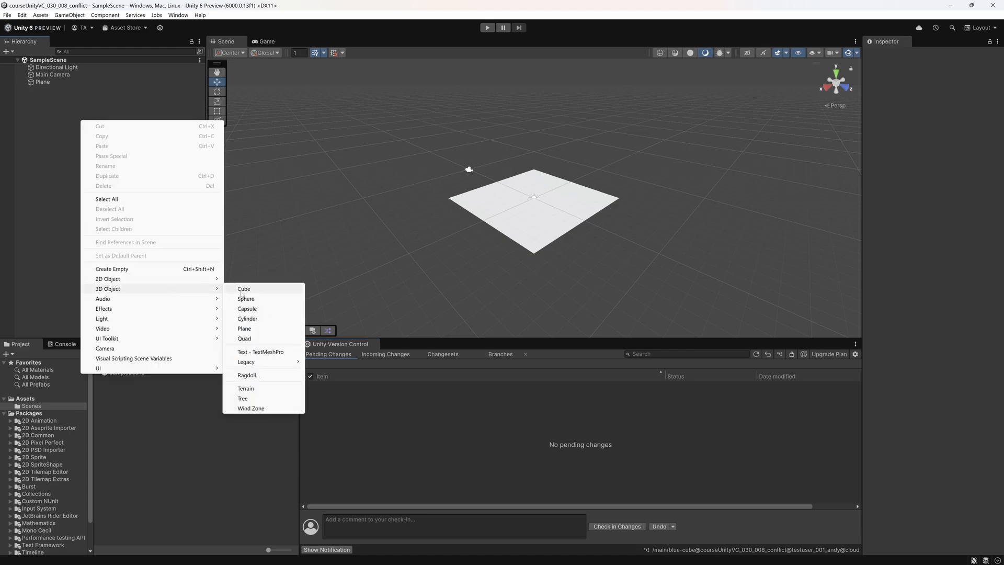
click(244, 277)
click(961, 92)
text(0.5)
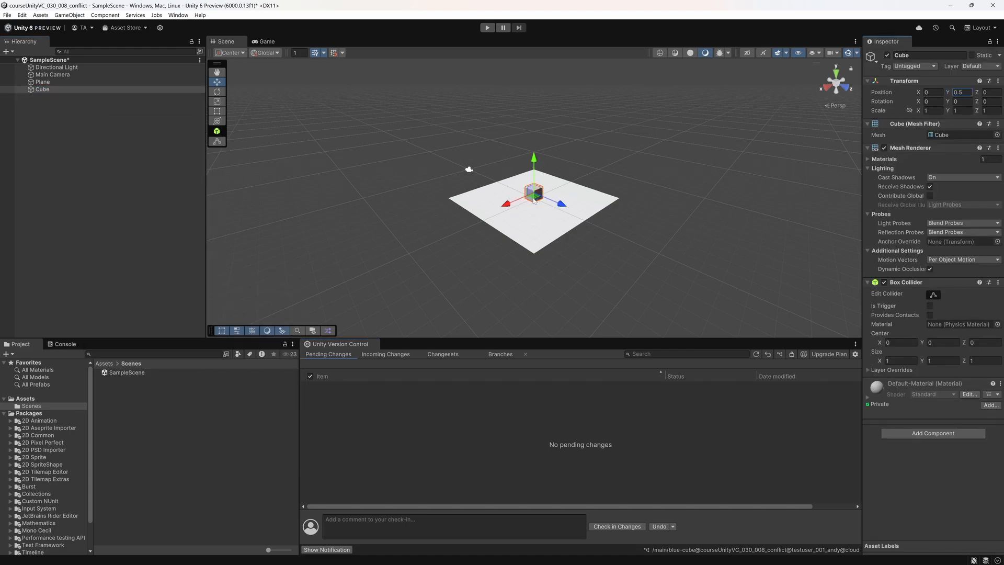
Step: Move the cube across the plane to about X -2.15, Z -1.78 and make it a child of Plane
drag(533, 200, 536, 185)
click(113, 157)
drag(46, 90, 44, 82)
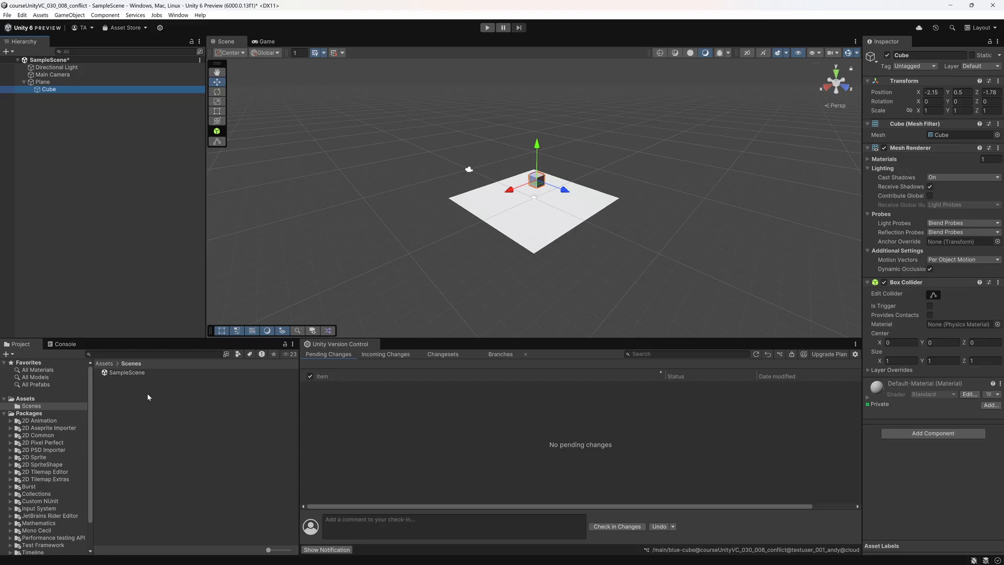
Step: Create a new material in the Assets folder and set its albedo colour to blue
click(104, 364)
right_click(155, 409)
mouse_move(277, 146)
click(324, 156)
click(958, 114)
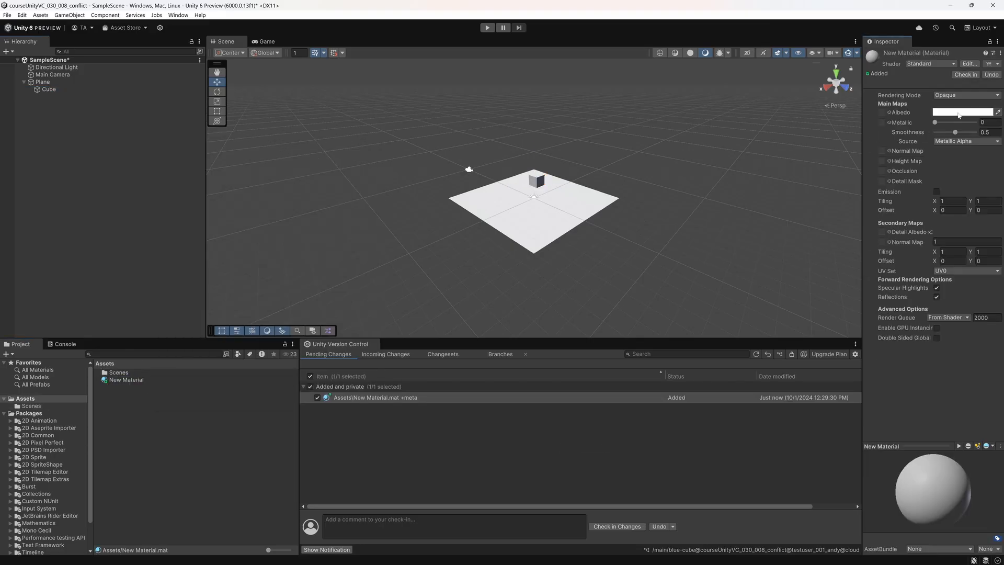
click(907, 183)
click(962, 151)
click(891, 138)
Step: Rename the new material as blue and apply it to the cube
click(127, 381)
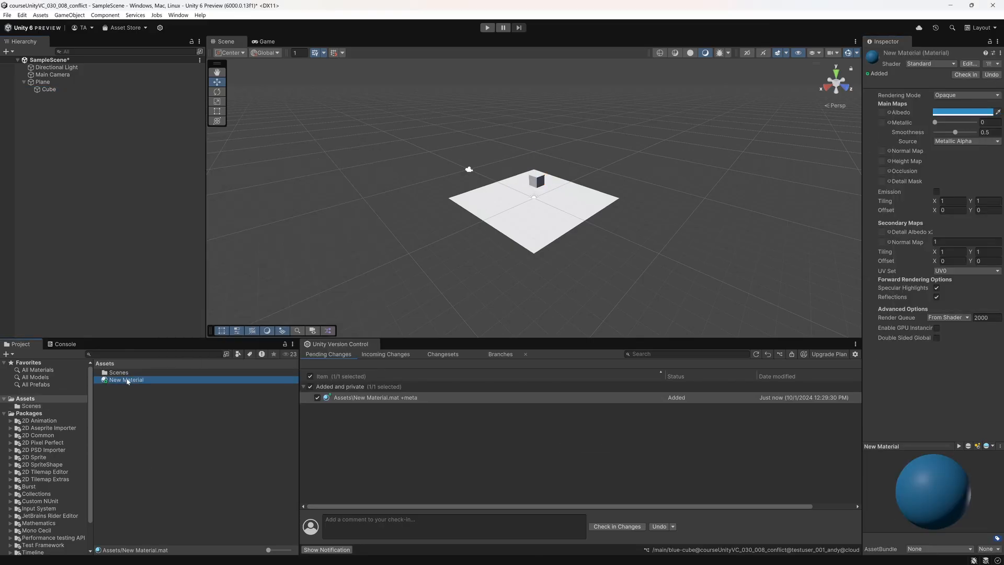
click(127, 381)
text(blue)
key(Return)
click(144, 405)
drag(114, 380, 39, 90)
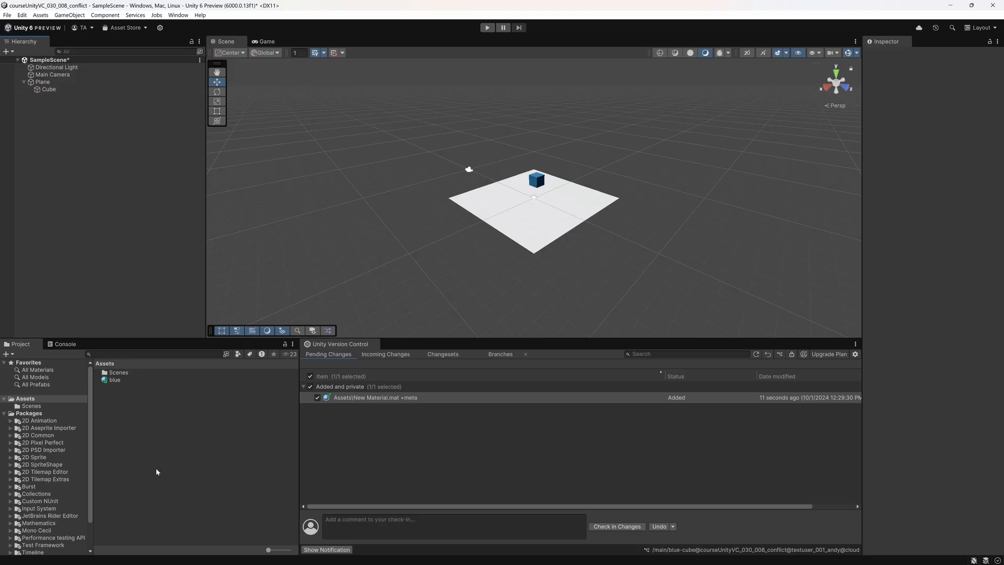
Step: Save the scene and check in the pending changes with the comment "adds blue cube to scene"
key(ctrl+s)
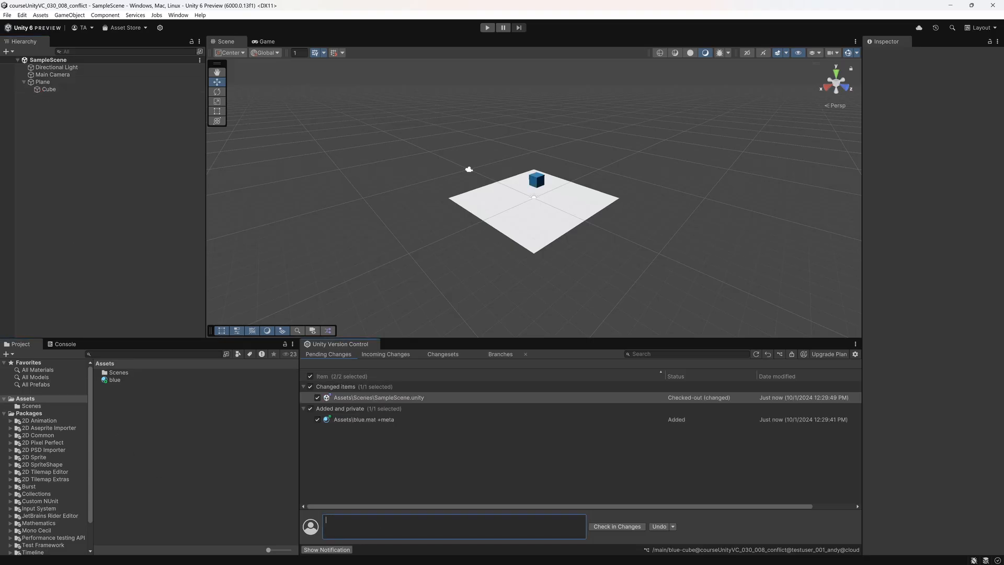
text(adds blue cube to scene)
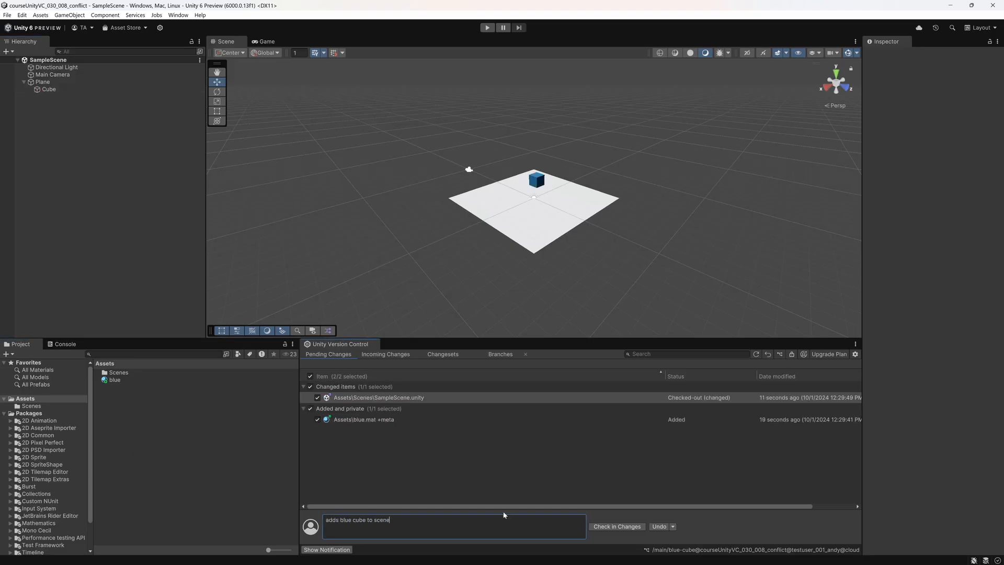
click(618, 526)
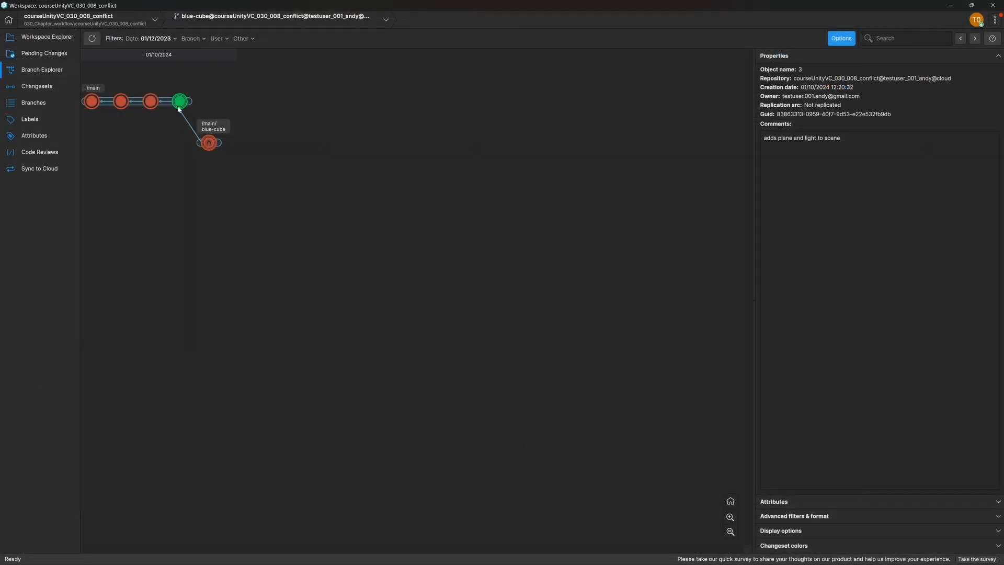
Step: In the version control client, switch the workspace to main's "adds plane and light to scene" changeset, and reload the scene in Unity
right_click(179, 101)
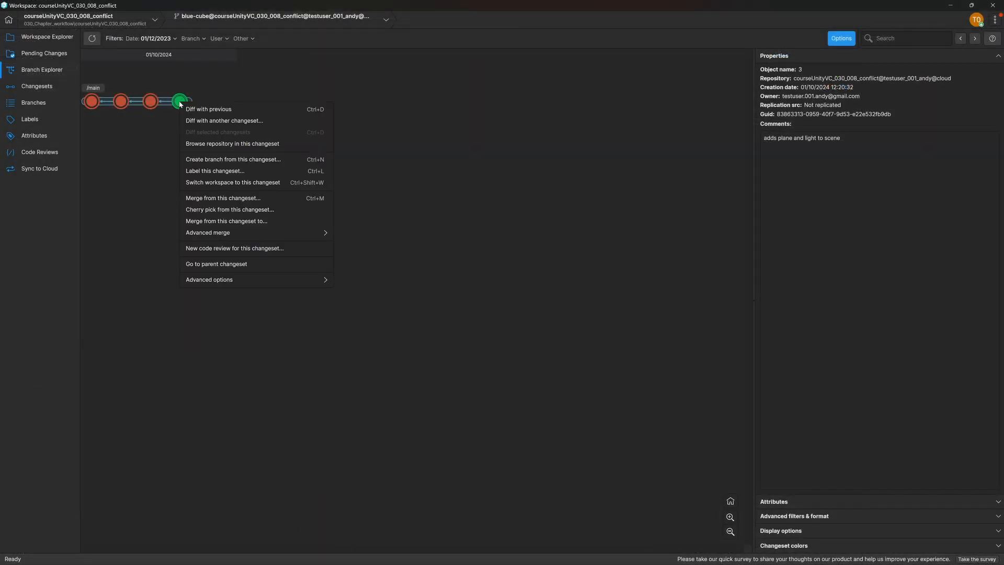
click(255, 182)
key(Return)
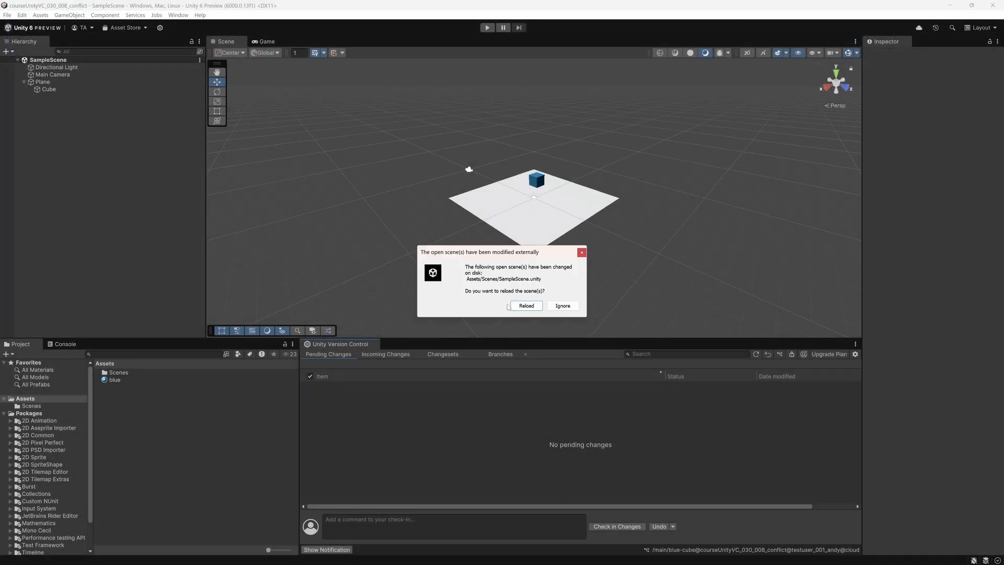
click(513, 306)
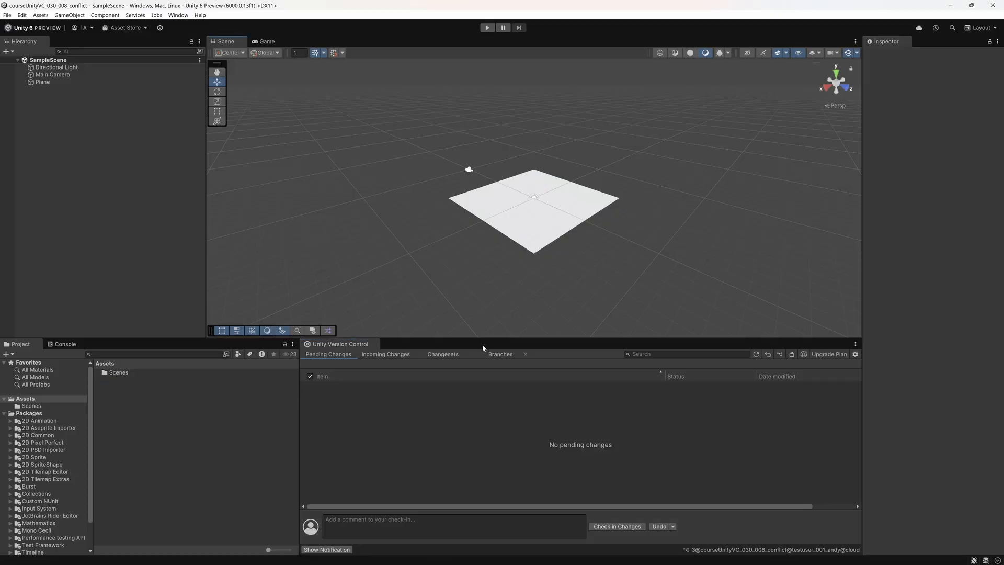
Step: Add a cube to the reloaded scene and set its Y position to 0.5
right_click(70, 122)
mouse_move(153, 292)
click(230, 292)
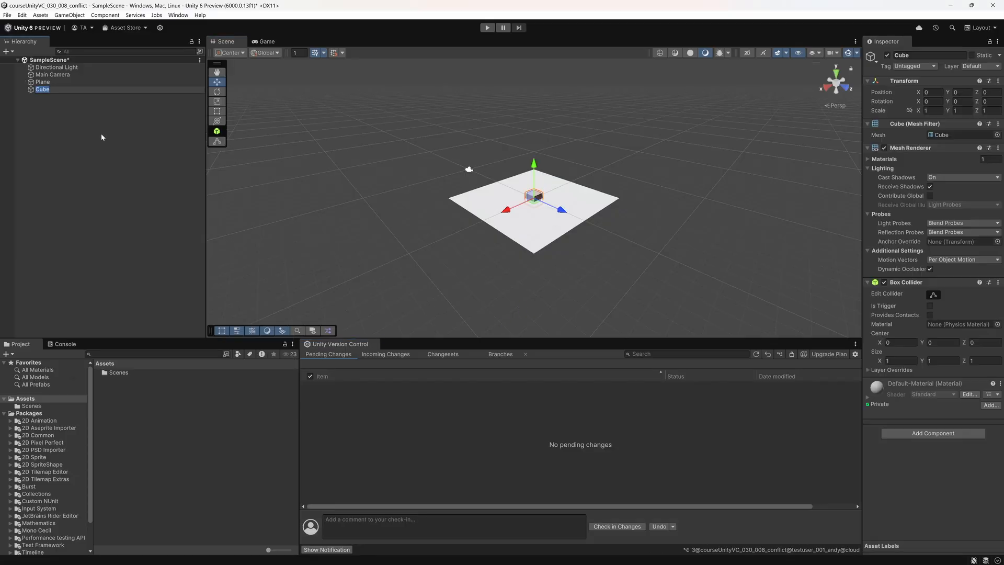
click(961, 92)
text(0.5)
Step: Make the cube a child of Plane and move it toward the plane's nearest corner
click(79, 125)
drag(44, 90, 43, 82)
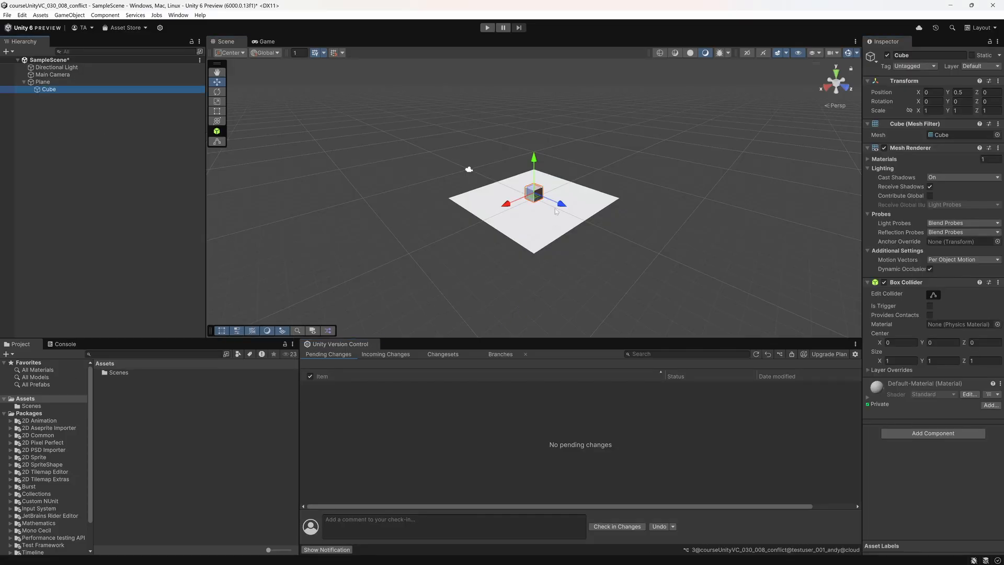
drag(534, 197, 531, 223)
Step: Create a material named red in the Assets folder
right_click(153, 424)
mouse_move(167, 153)
click(314, 165)
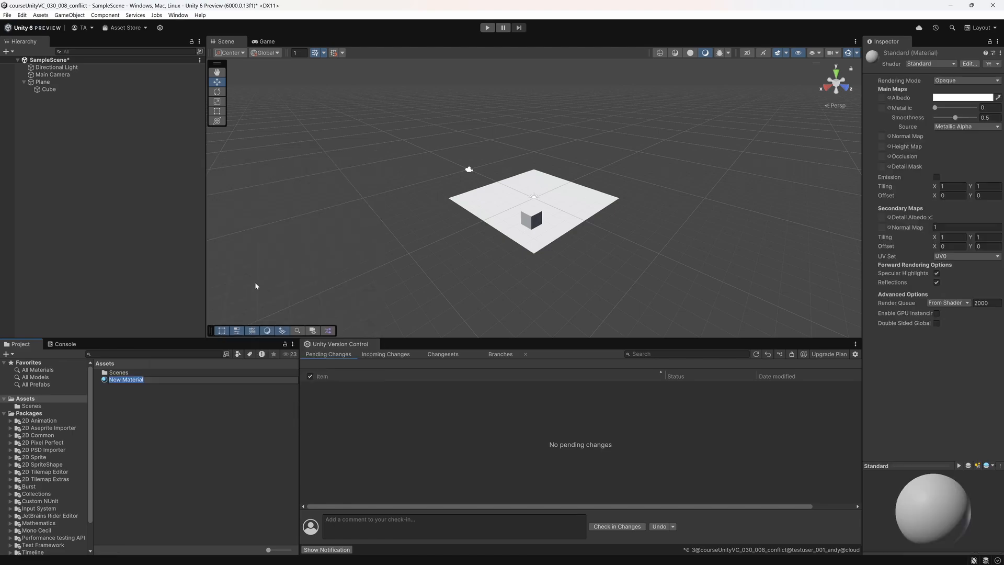
text(red)
key(Return)
Step: Set the red material's albedo colour to red and apply it to the cube
click(944, 113)
click(962, 170)
click(997, 106)
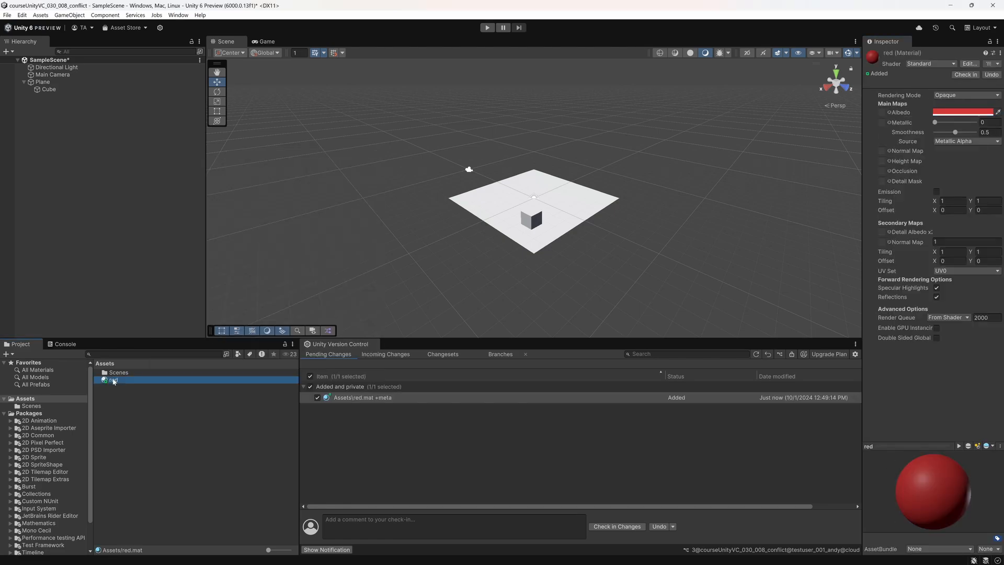
drag(112, 381, 532, 219)
click(249, 453)
Step: Save the scene and check in the pending changes with the comment "adds red cube to scene"
key(ctrl+s)
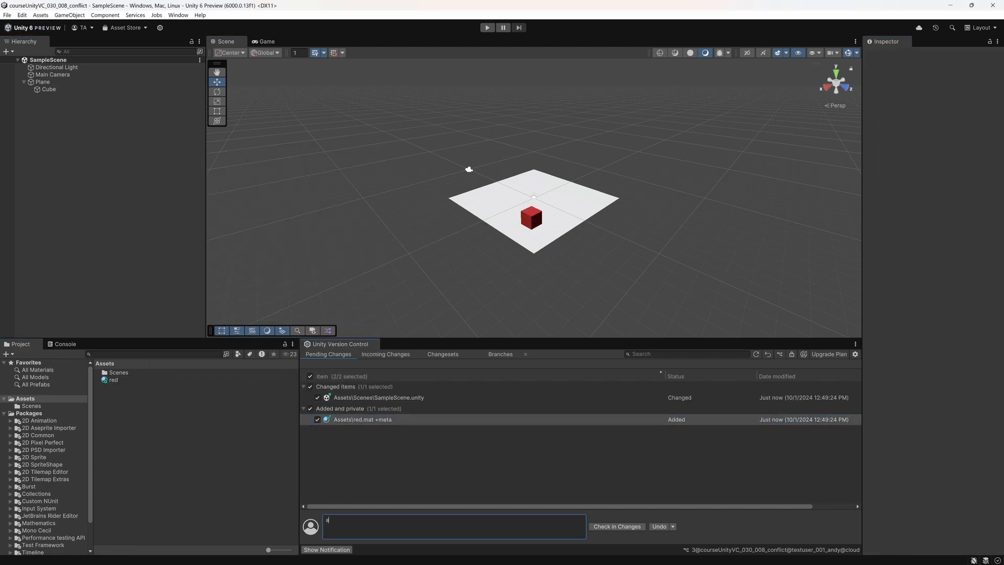
click(340, 524)
text(adds red cube to plane)
click(617, 526)
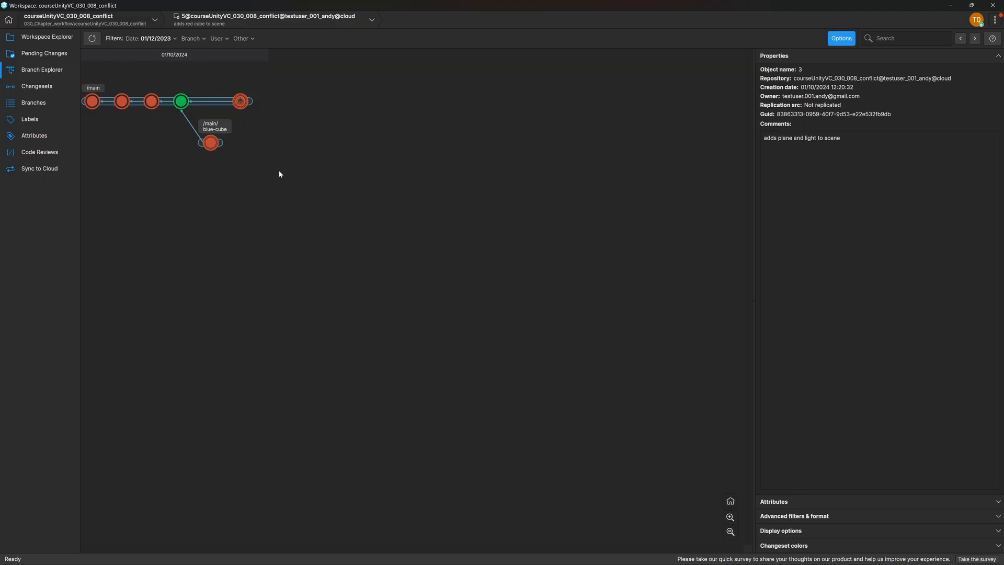
Step: In the version control client, merge the blue-cube changeset into /main, resolving the SampleScene.unity conflict and checking in without a comment
click(210, 146)
right_click(214, 147)
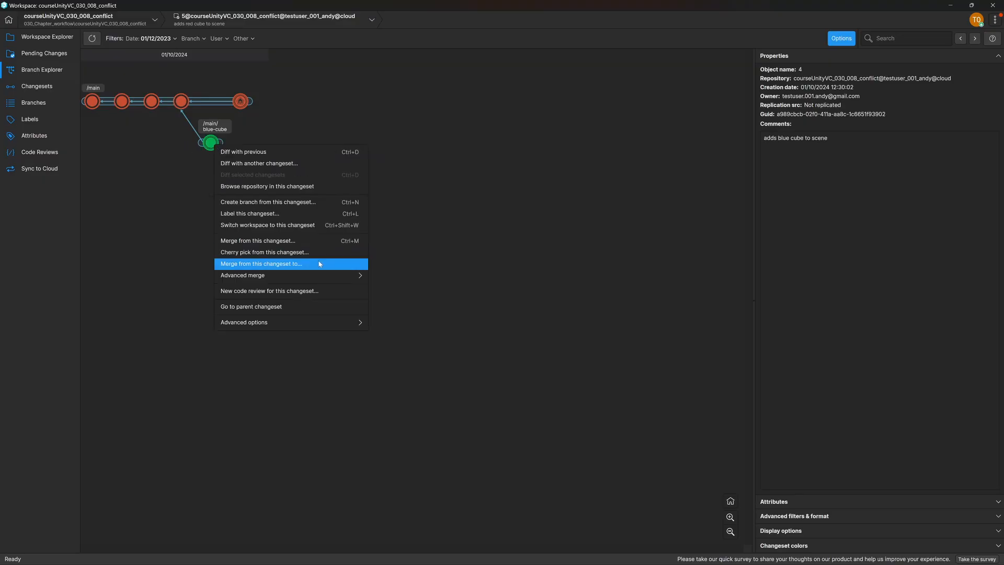
click(257, 263)
click(340, 245)
click(636, 386)
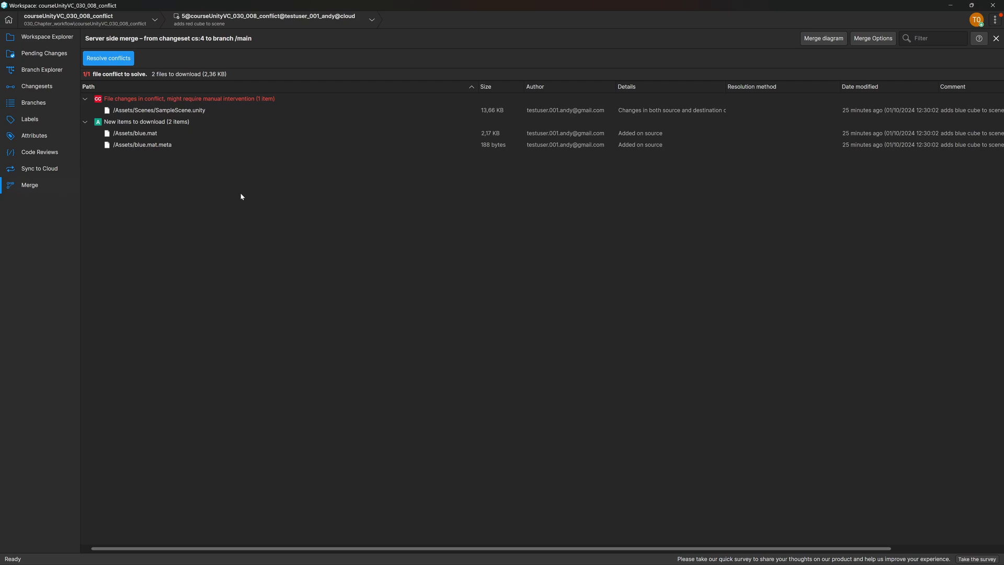
click(127, 63)
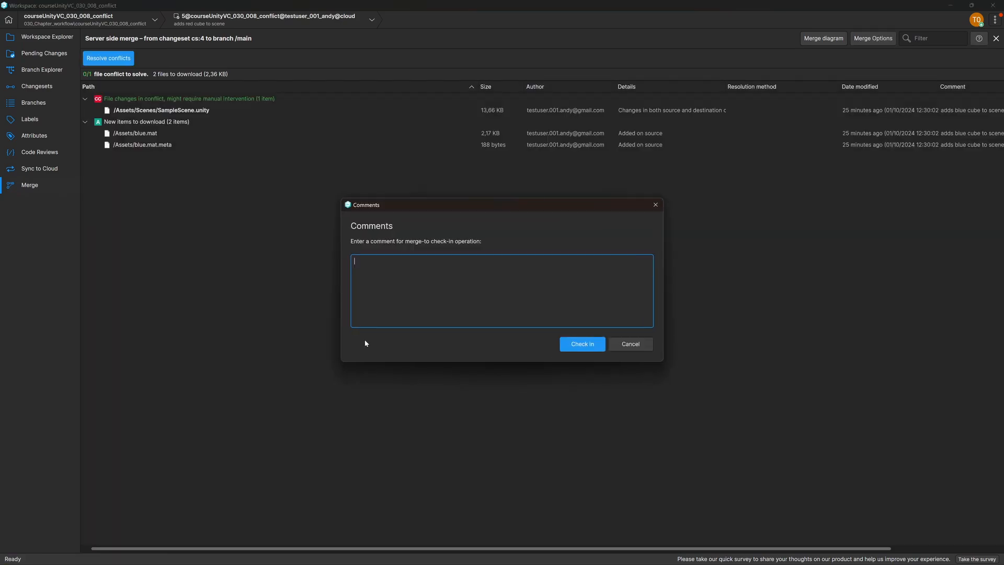
click(582, 348)
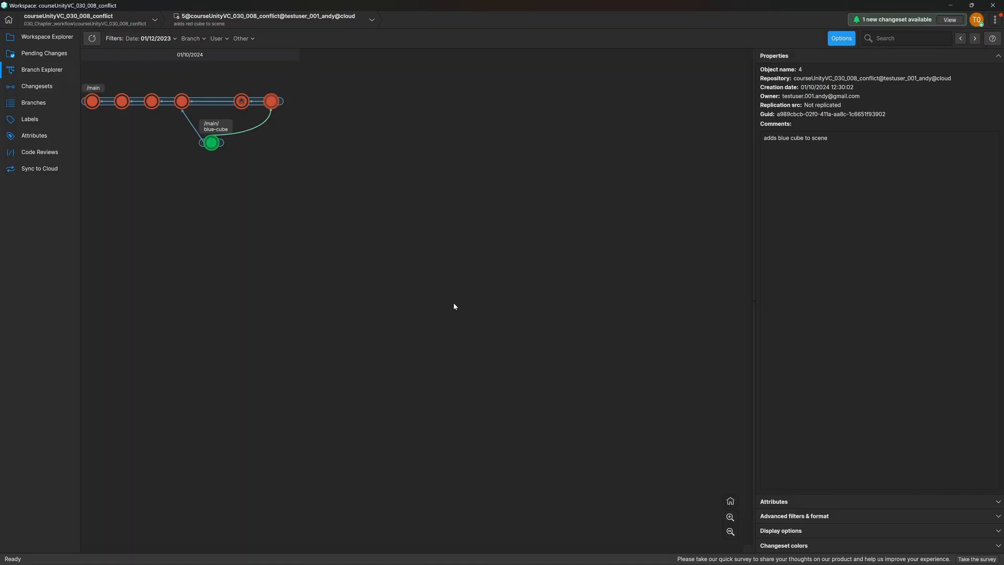
Step: Switch the workspace to the newest merged changeset on /main and reload the modified SampleScene in Unity
right_click(272, 106)
click(314, 173)
click(565, 301)
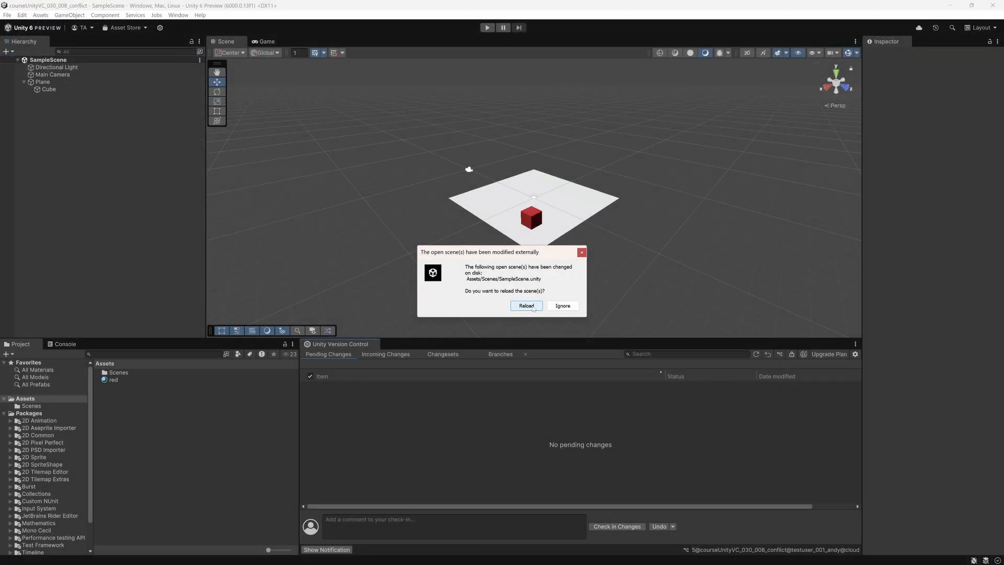
click(521, 306)
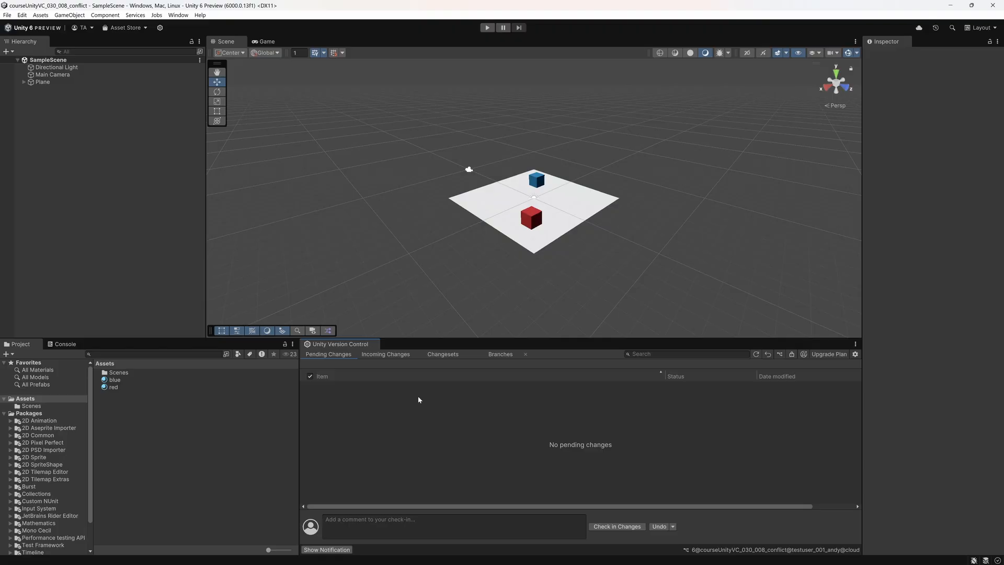
Step: Add a sphere as a child of Plane and set its Y position to 0.5
click(23, 82)
right_click(64, 85)
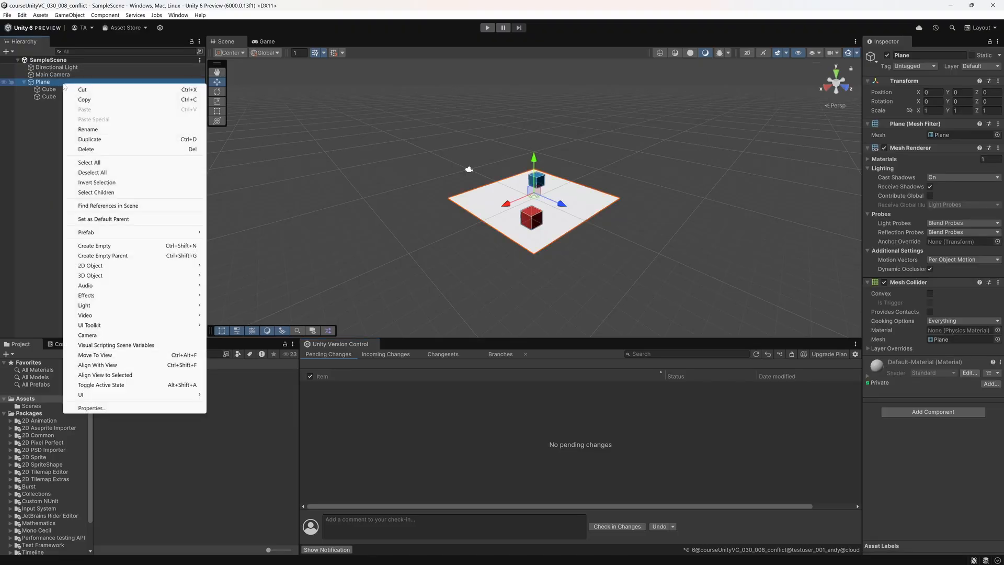
mouse_move(147, 275)
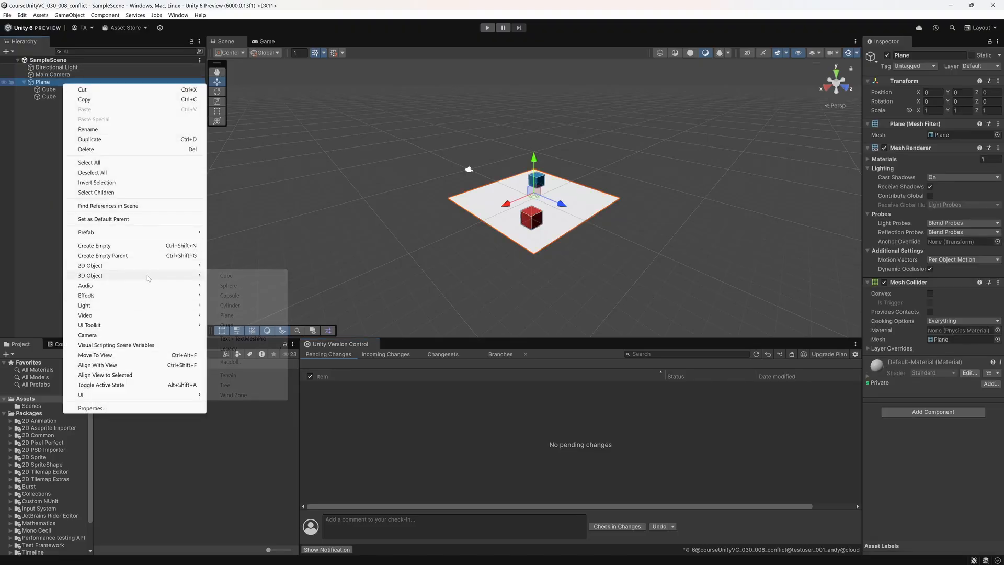
click(230, 286)
click(961, 92)
text(.5)
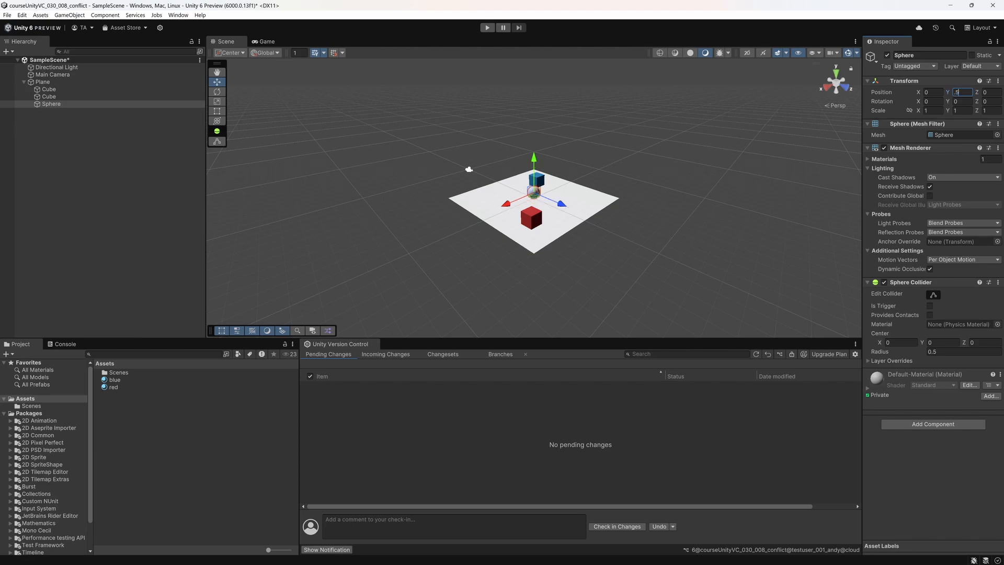
key(Return)
click(169, 259)
Step: Save the scene and check in the pending change with the comment "adds sphere to the scene"
key(ctrl+s)
click(394, 525)
text(adds s)
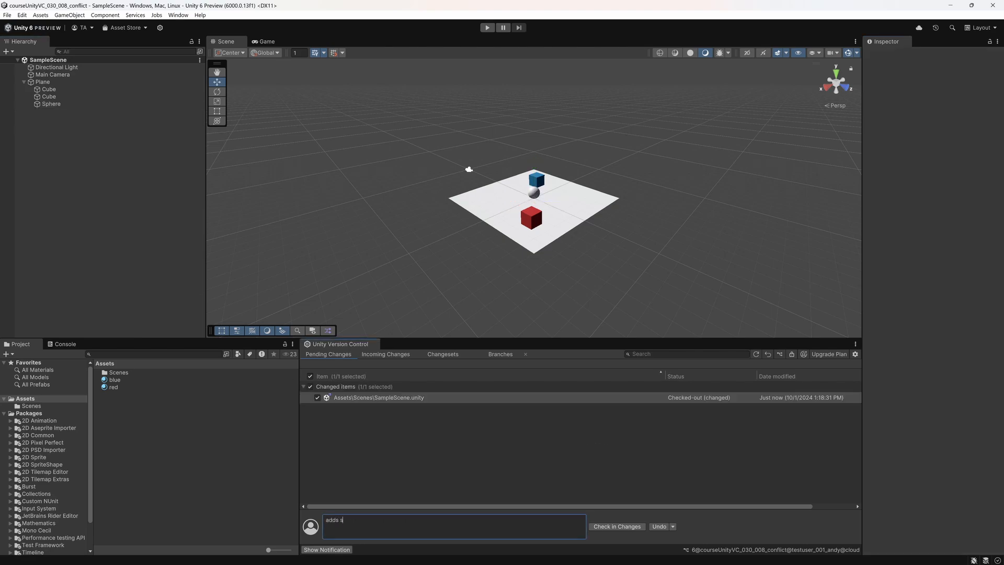
text(phere to the scene)
click(617, 526)
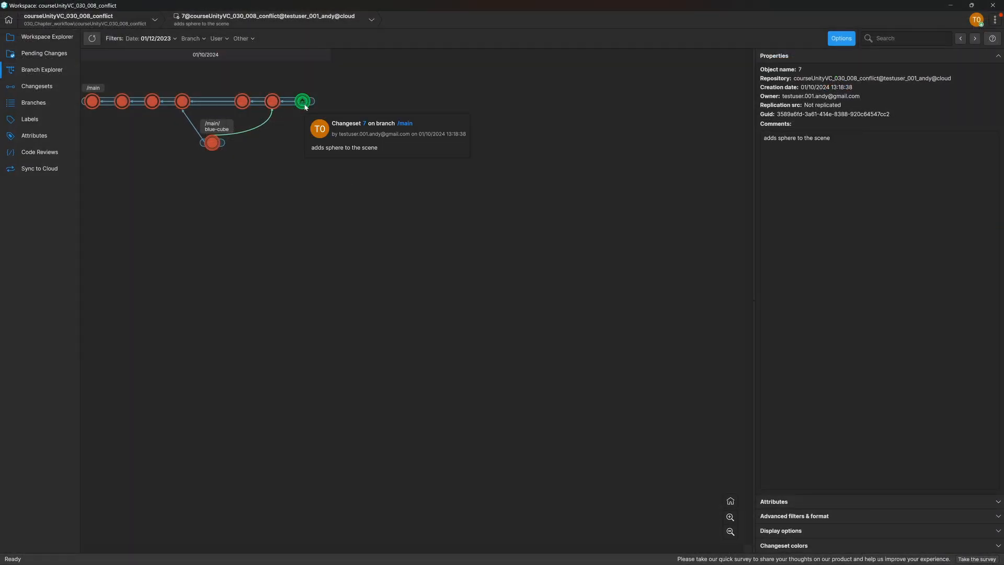
Step: In the version control client, create a branch named blue-sphere from the latest /main changeset and switch the workspace to it
right_click(303, 102)
click(359, 163)
text(blue)
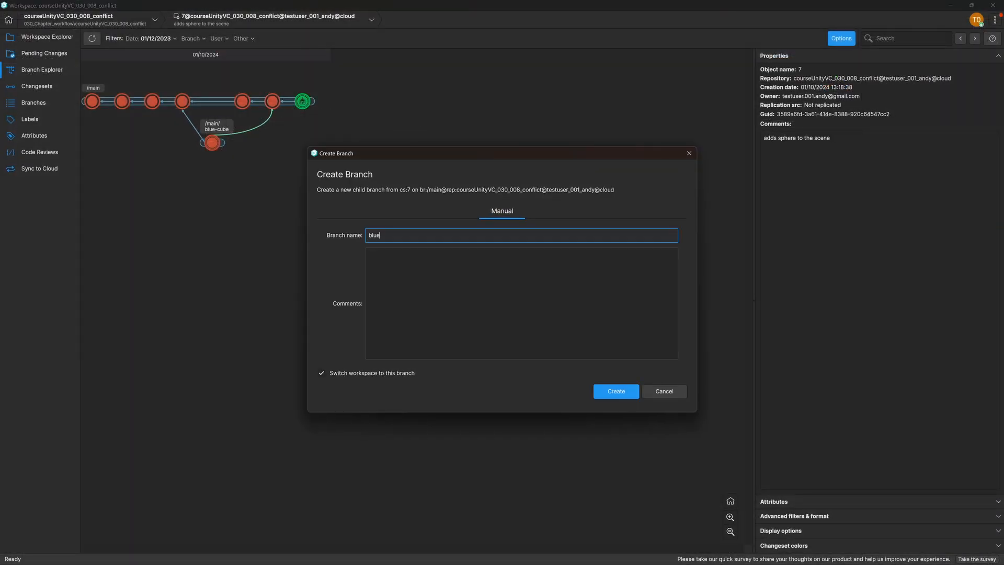
text(-sphere)
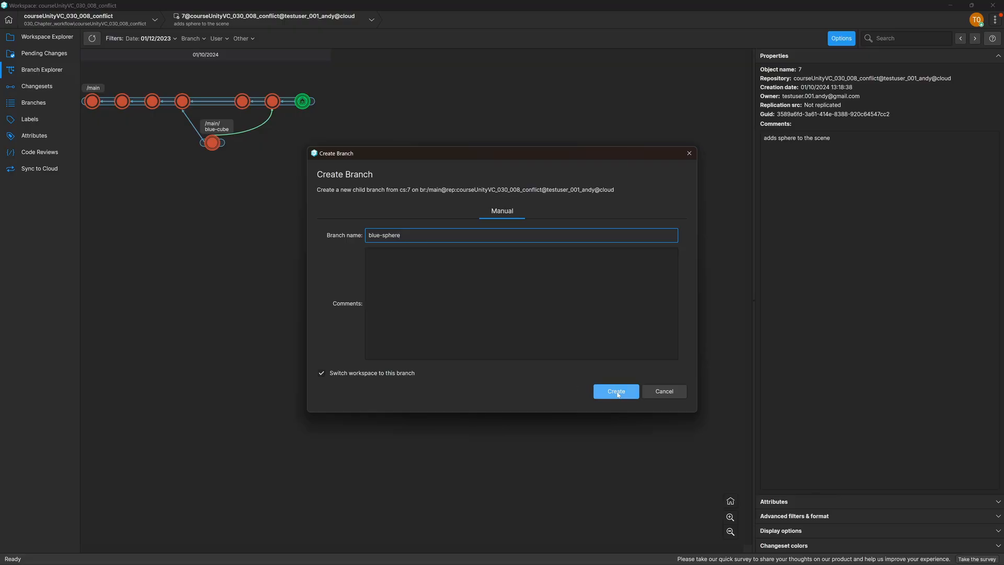
key(Return)
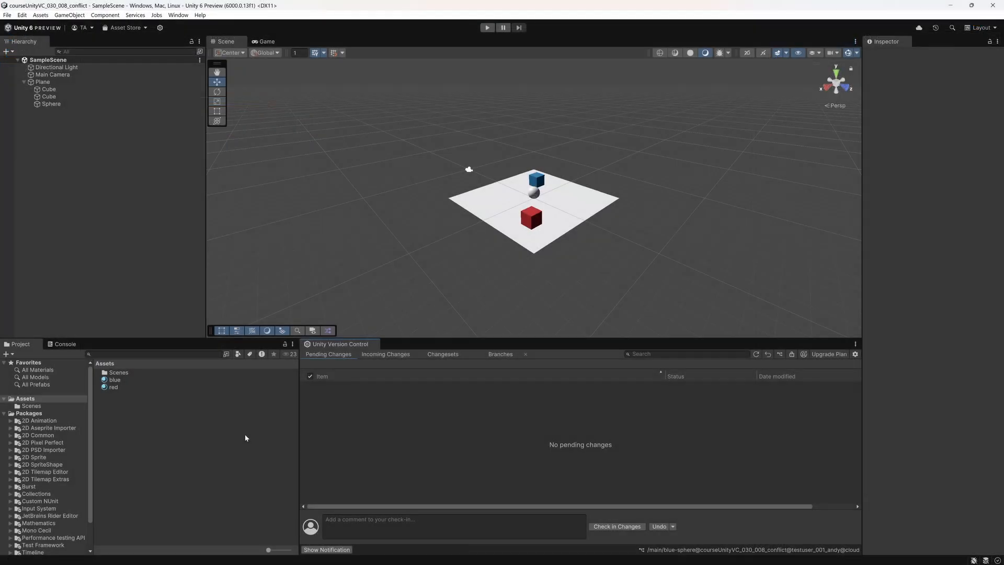
Step: In Unity, apply the blue material to the sphere, save, and check in with the comment "make sphere blue"
drag(115, 379, 534, 193)
click(398, 523)
text(make sphere blue)
key(ctrl+s)
click(374, 526)
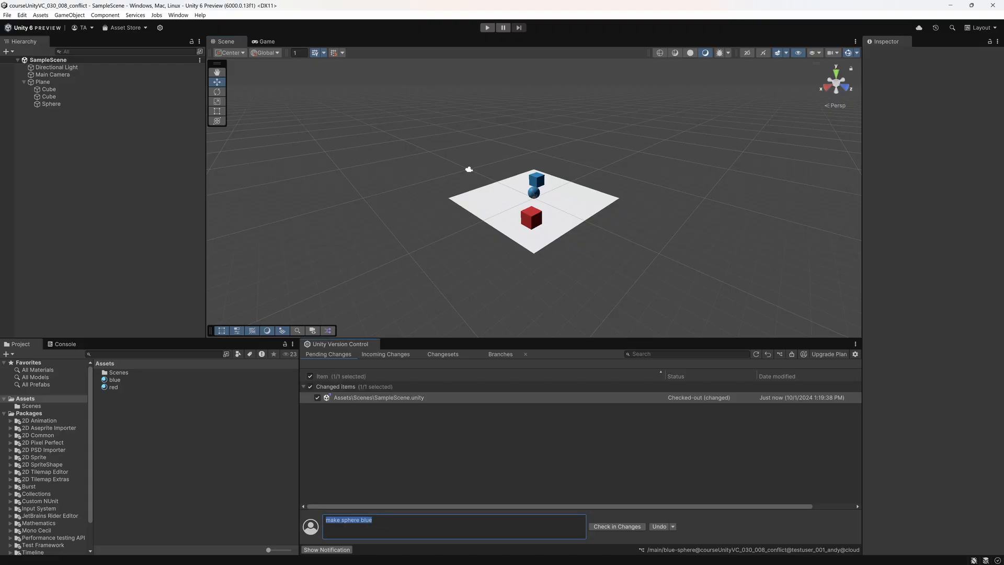
click(617, 527)
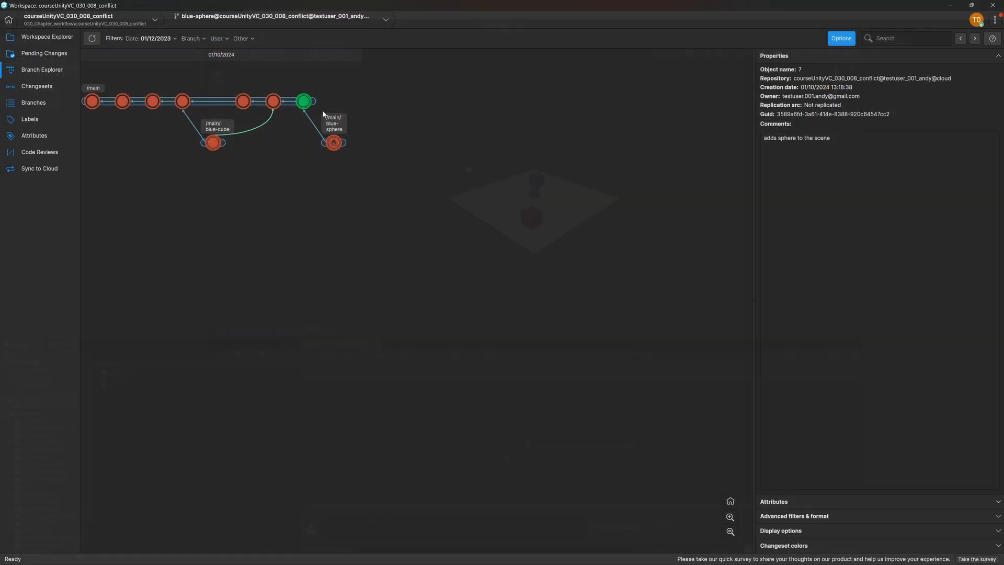
Step: In the version control client, switch the workspace back to the "adds sphere to the scene" changeset on /main
right_click(305, 105)
click(392, 187)
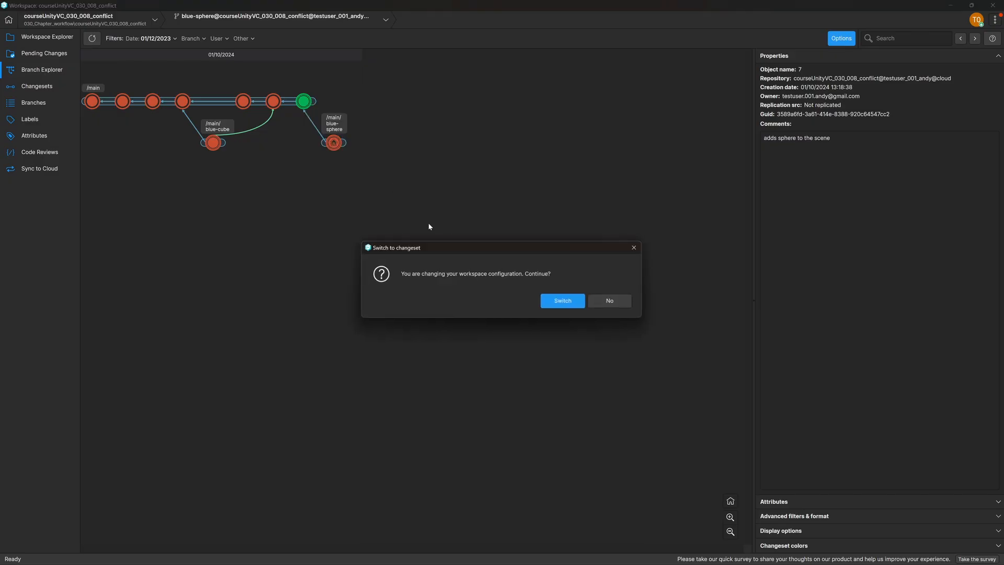
click(565, 301)
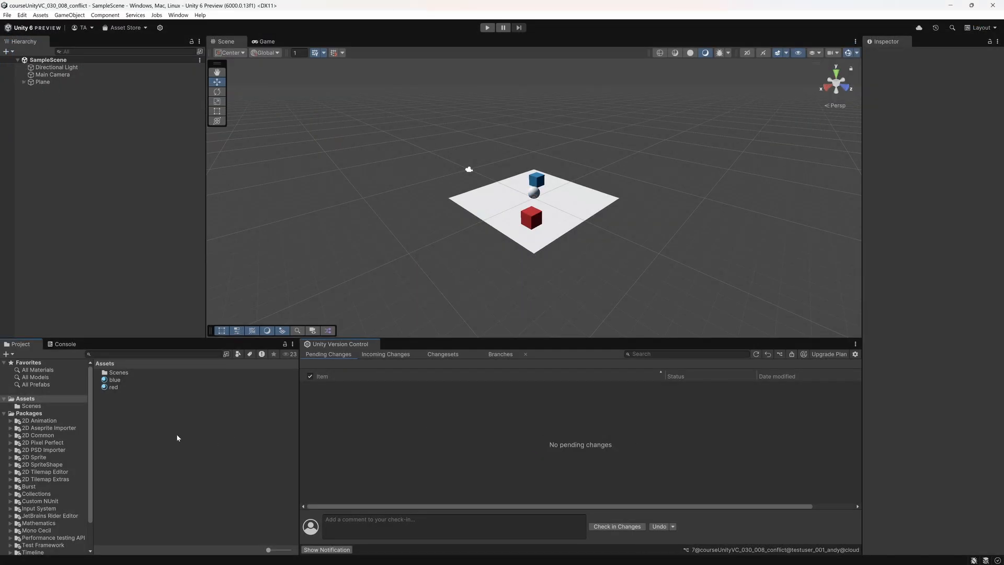
Step: In Unity, apply the red material to the sphere, save, and check in with the comment "make sphere red"
drag(114, 387, 533, 192)
click(387, 524)
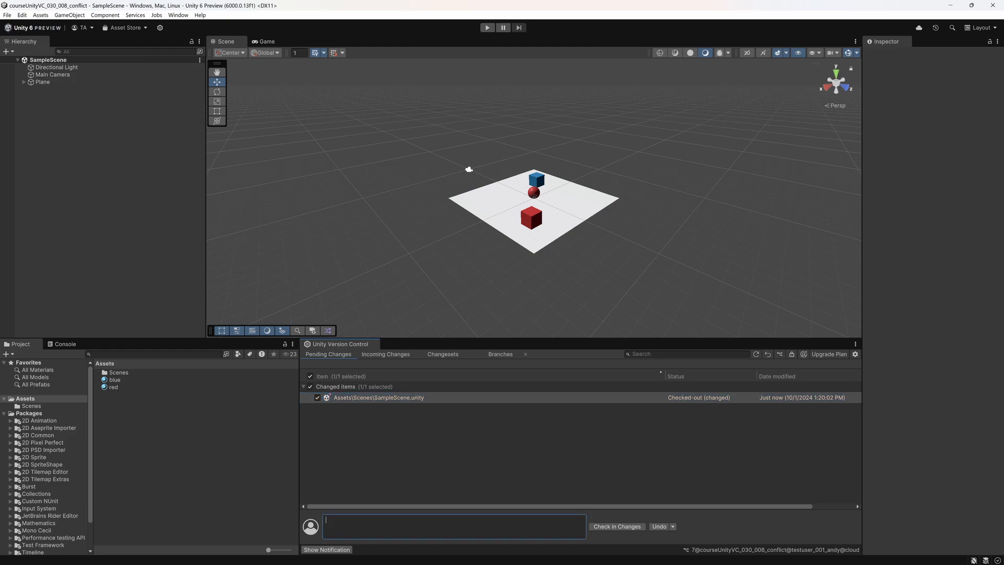
text(sphere to red)
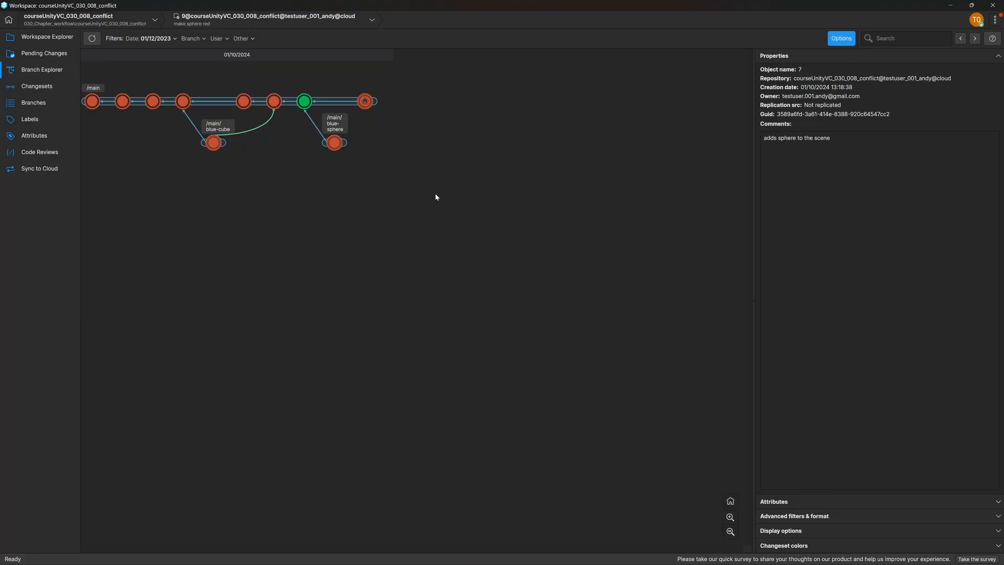
Step: In the version control client, merge the blue-sphere changeset into /main, resolving the SampleScene.unity conflict and checking in without a comment
click(335, 142)
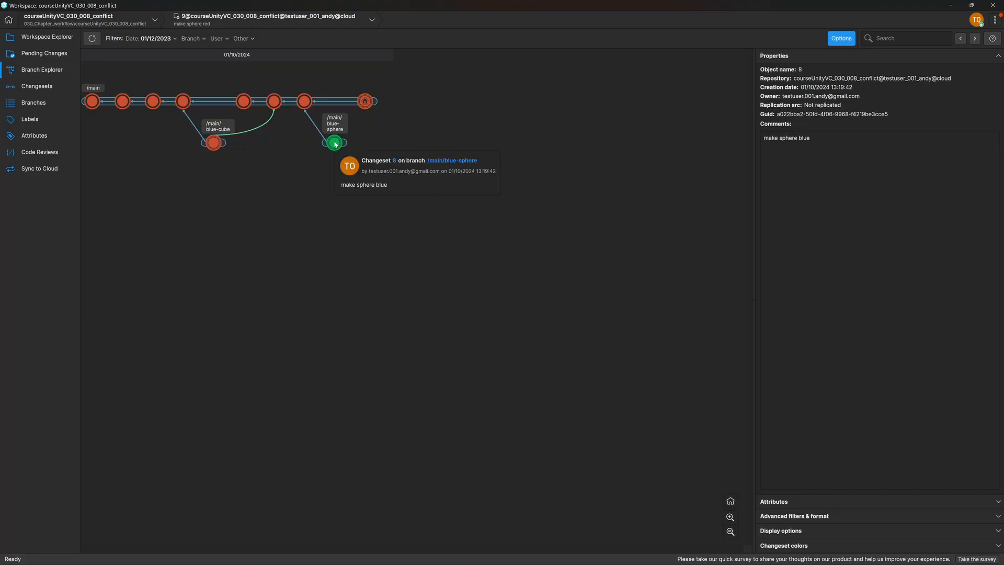
right_click(334, 143)
click(435, 262)
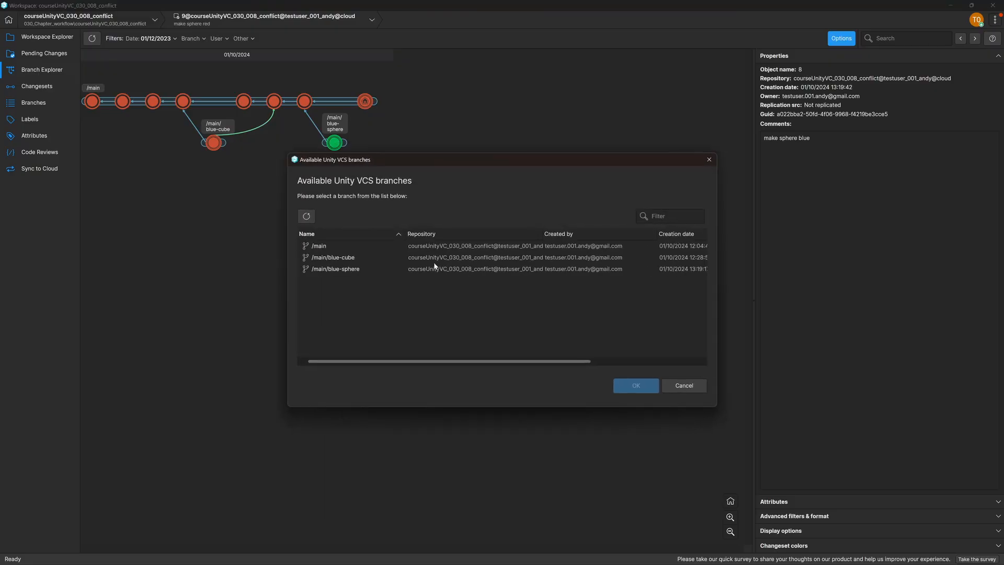
click(371, 249)
click(636, 386)
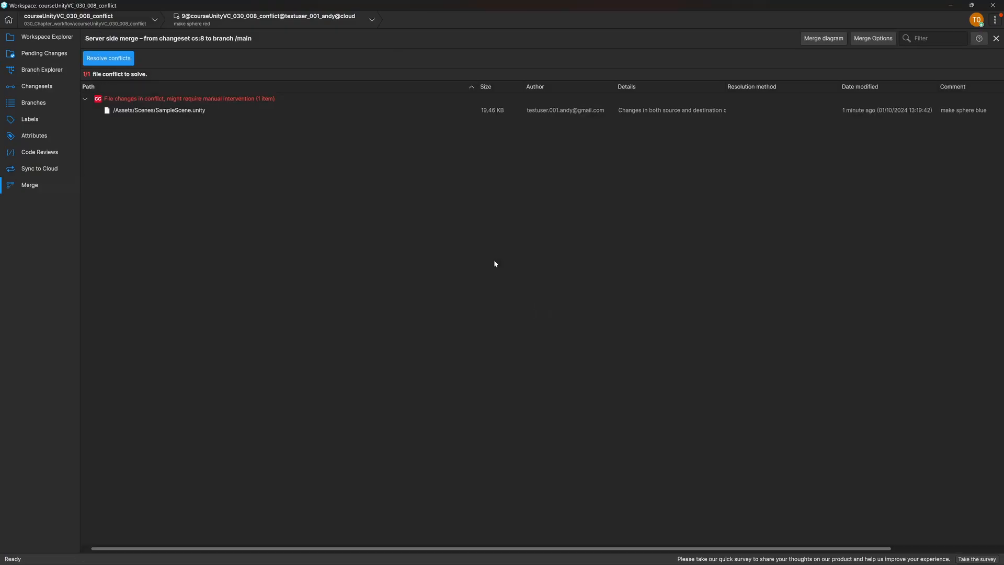
click(109, 58)
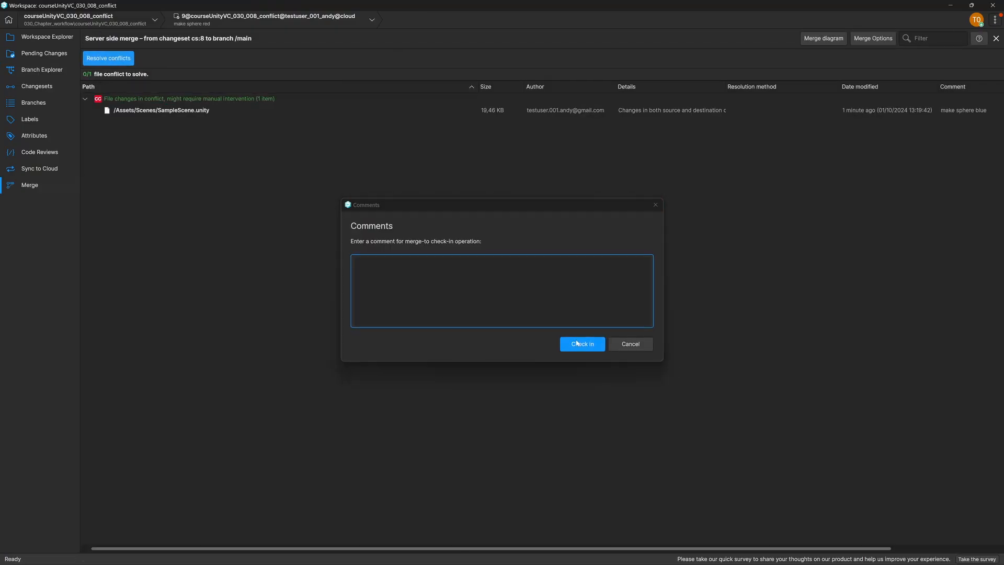
click(579, 344)
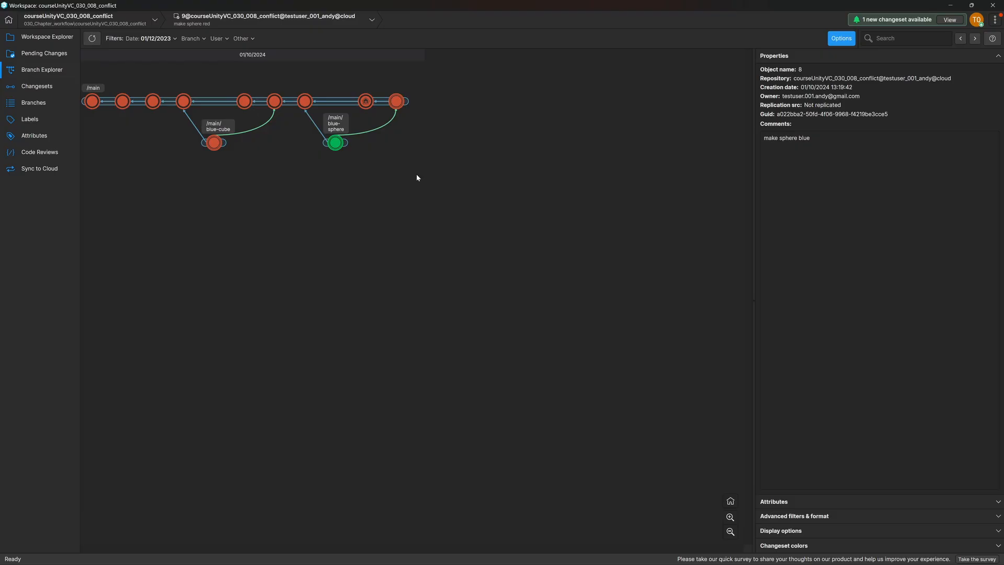
Step: Switch the workspace to the changeset created by the blue-sphere merge on /main
right_click(400, 101)
click(480, 182)
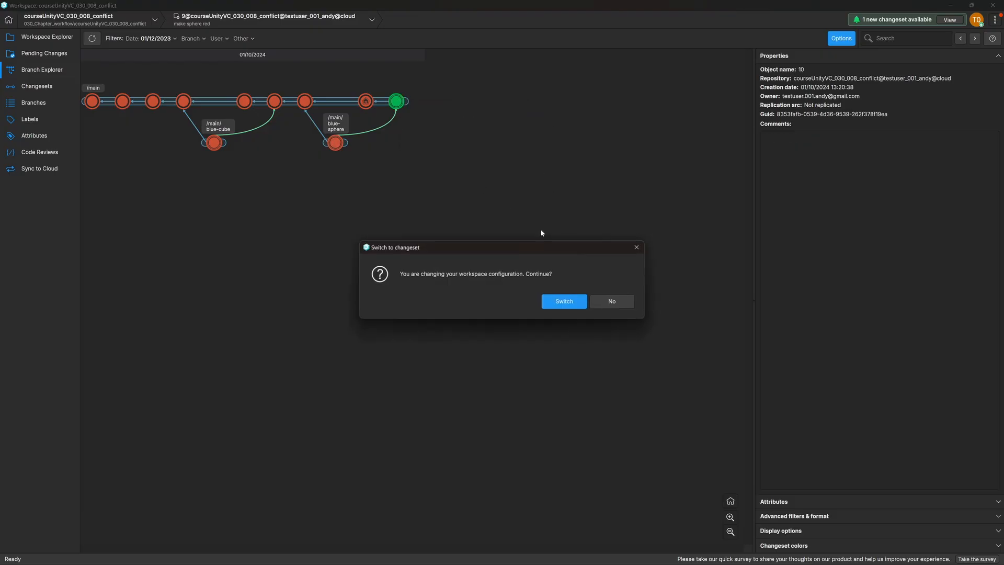
click(563, 300)
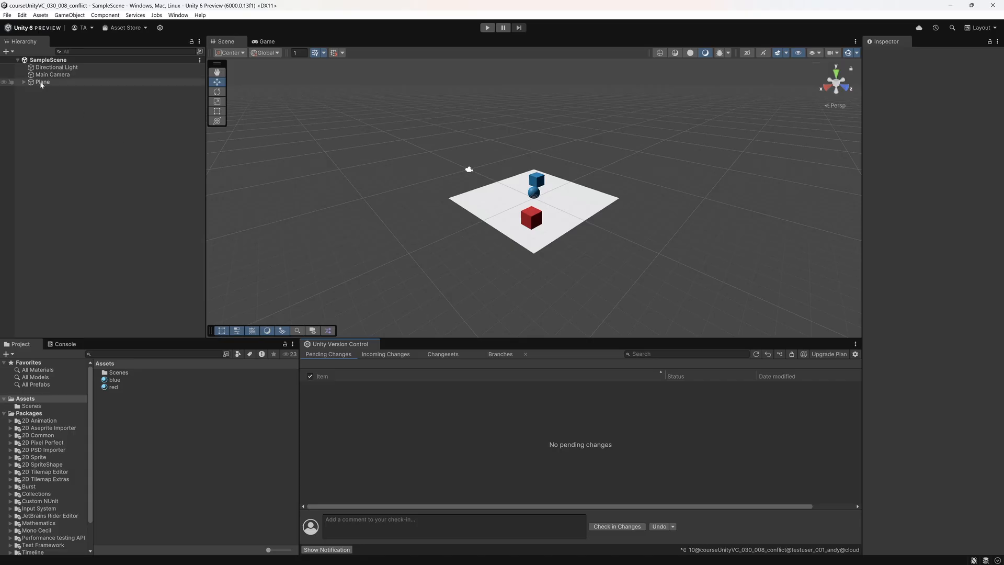
Step: Examine the materials assigned to the sphere under Plane, and add a Rigidbody component to the sphere
click(24, 82)
click(51, 103)
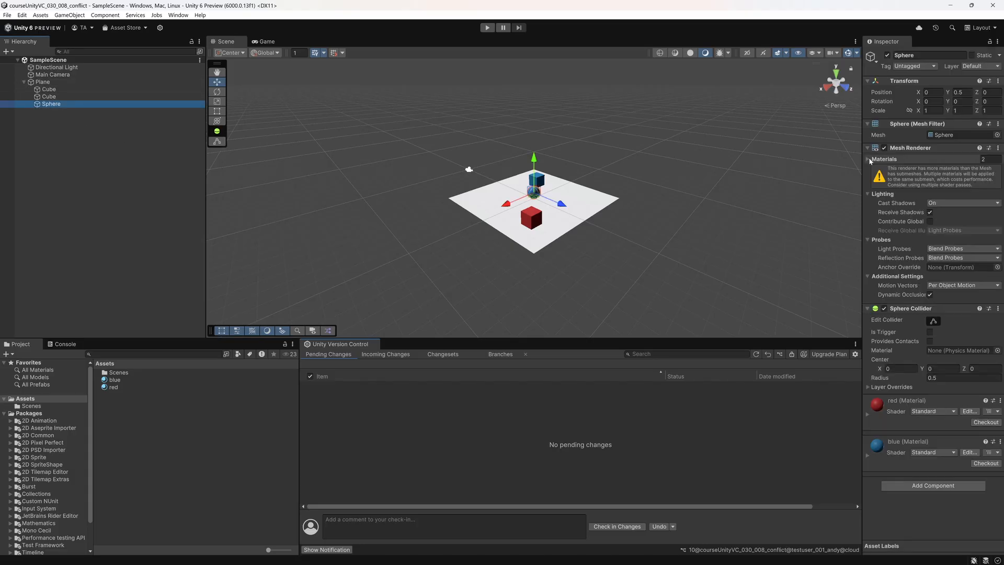
click(921, 159)
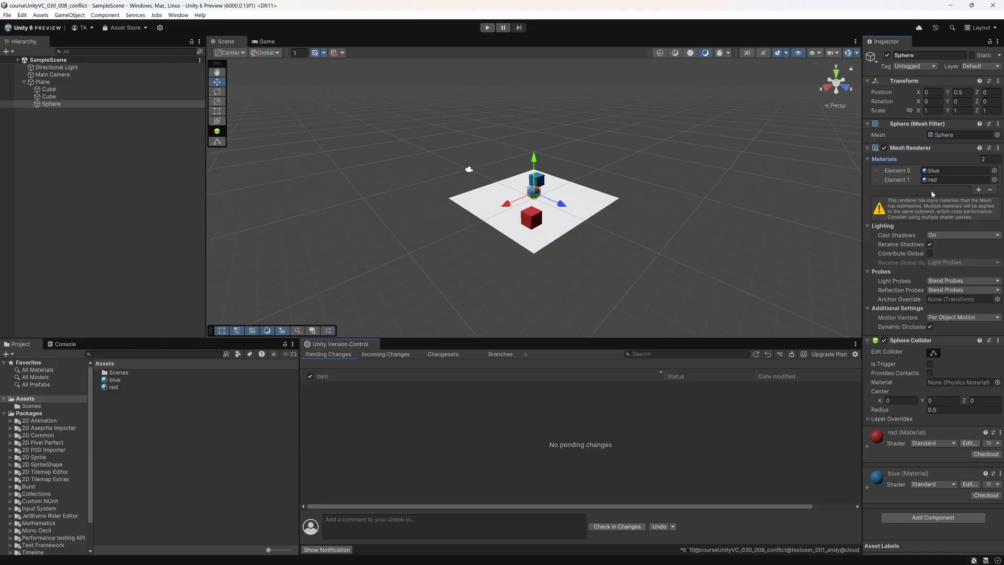
click(867, 340)
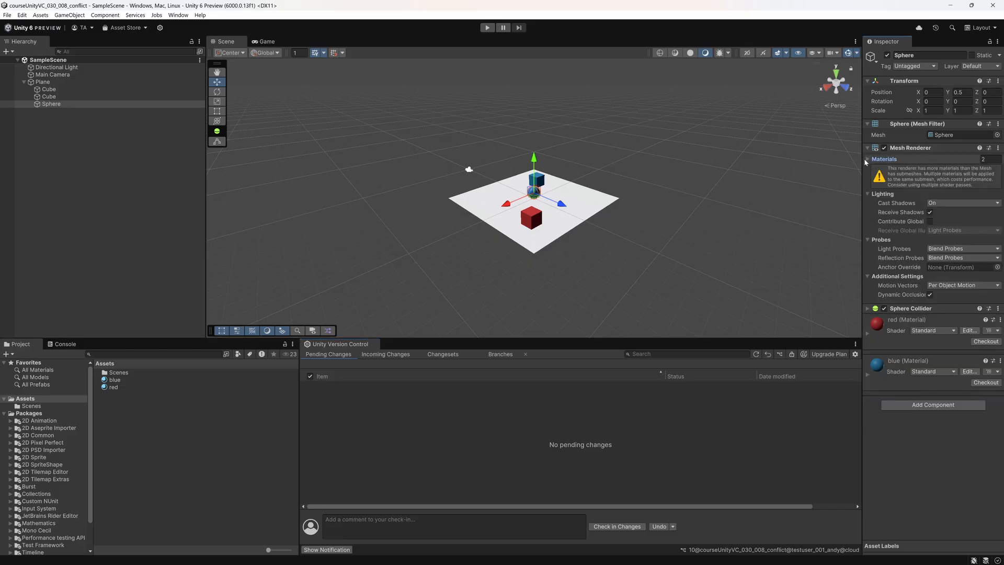
click(868, 148)
click(933, 254)
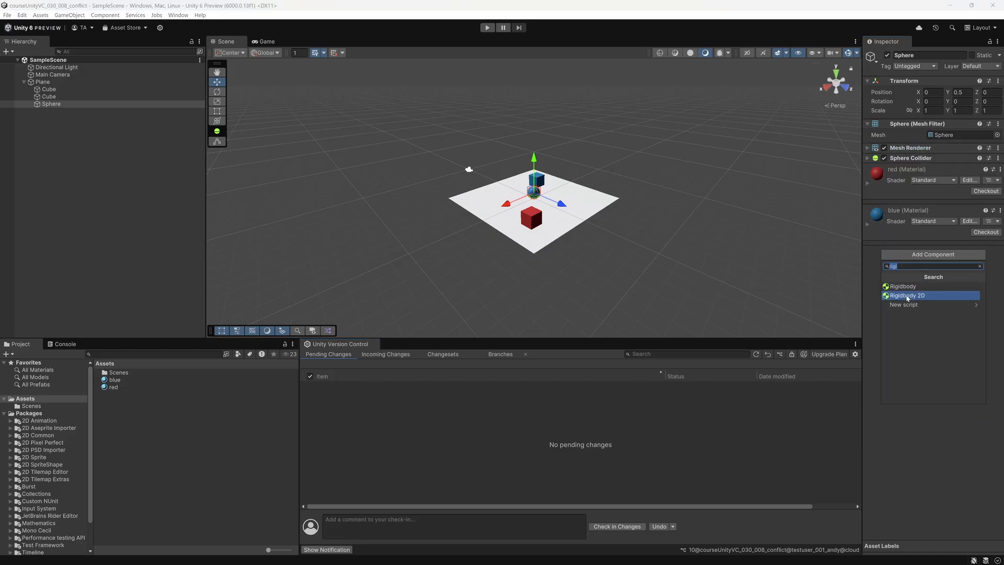
click(908, 288)
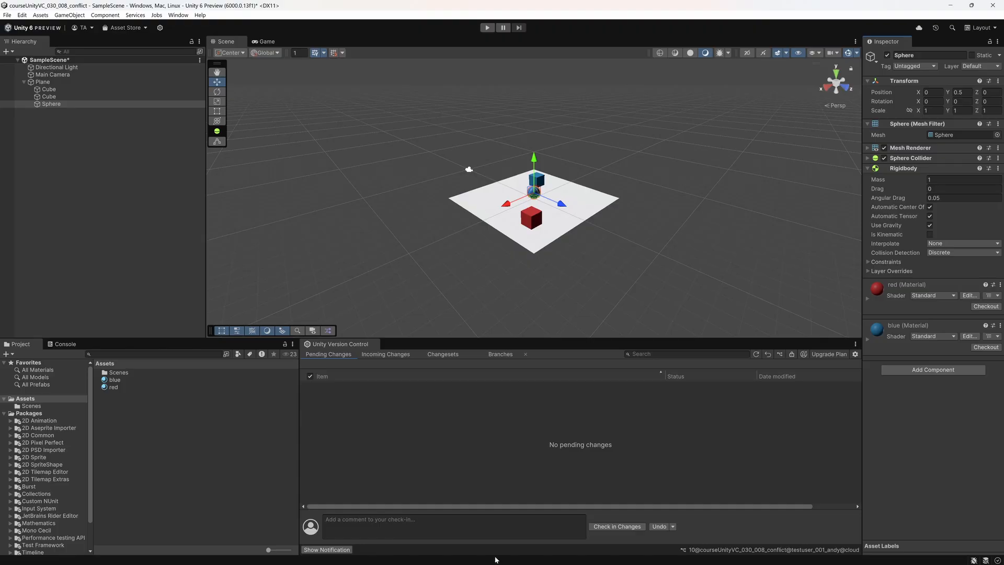
Step: Save the scene and check in the pending change with the comment "adds rb to sphere"
click(471, 526)
key(ctrl+s)
text(adds rb to s)
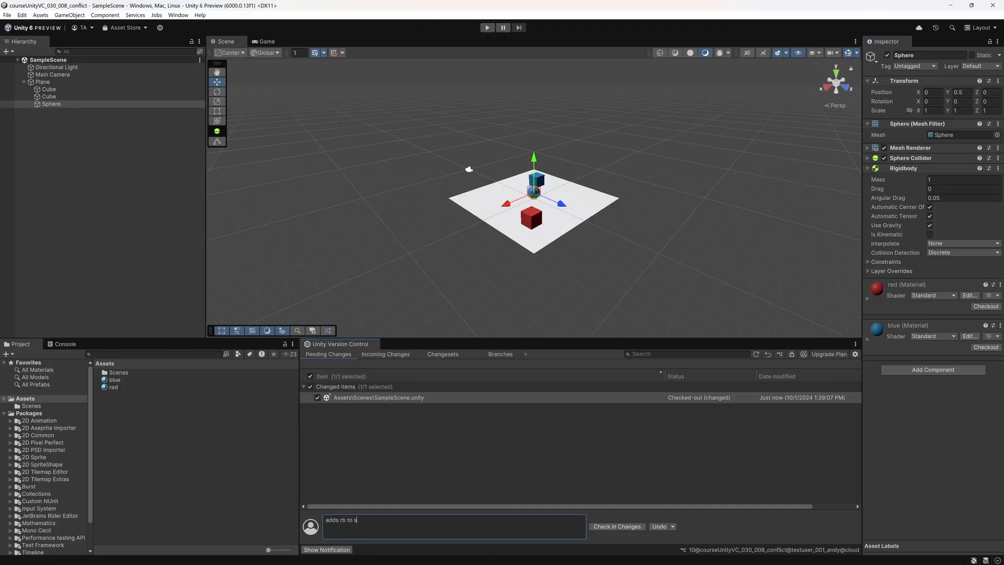
text(phere)
key(ctrl+Return)
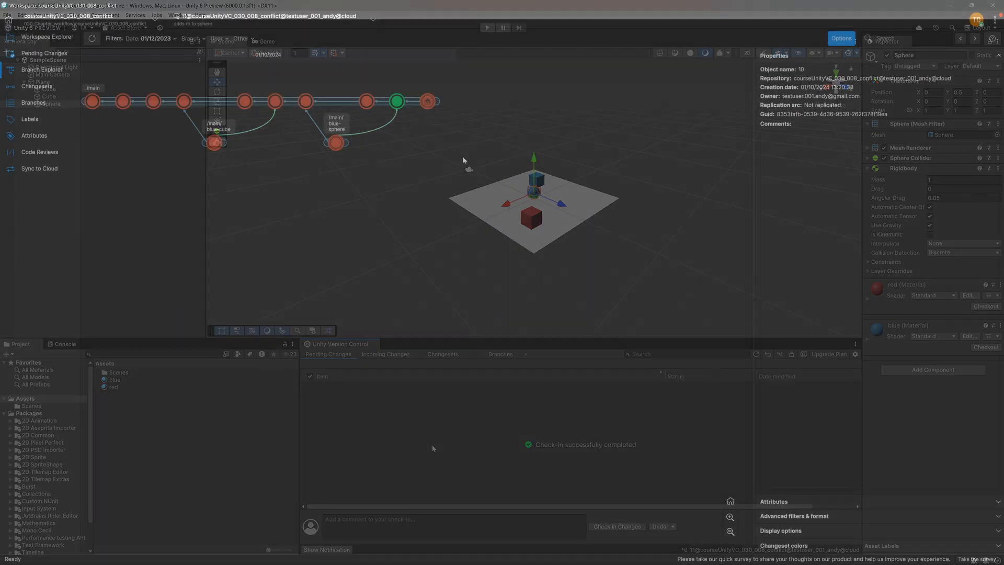
Step: In the version control client, create a branch named rb-largeMass from the "adds rb to sphere" changeset and switch the workspace to it
right_click(427, 102)
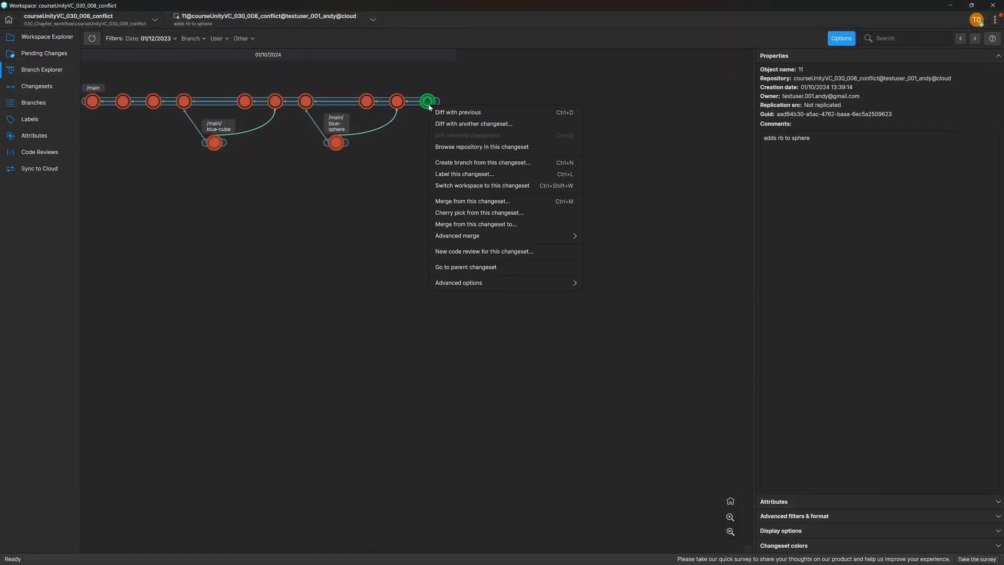
click(482, 163)
text(rb-la)
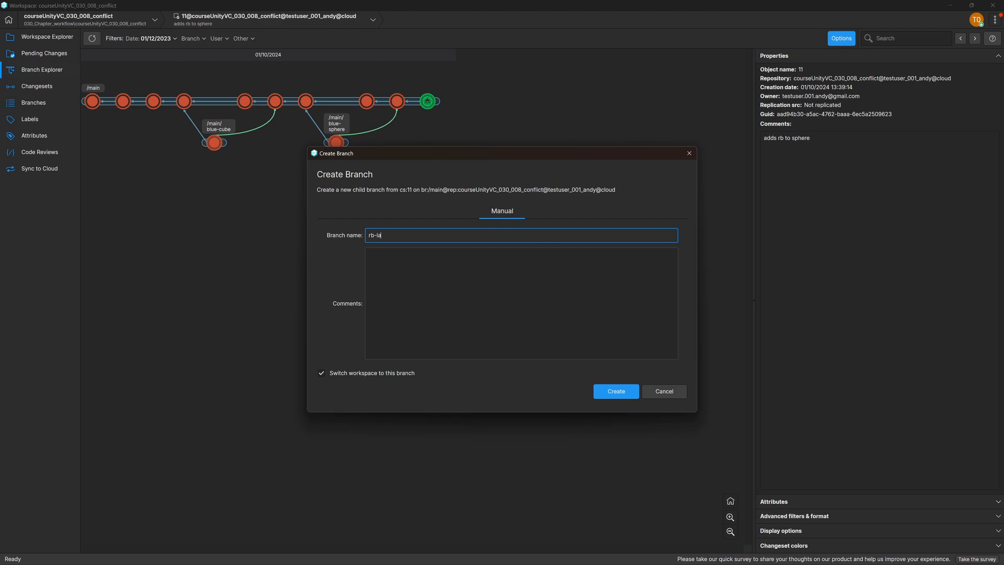
text(rgeMass)
click(616, 392)
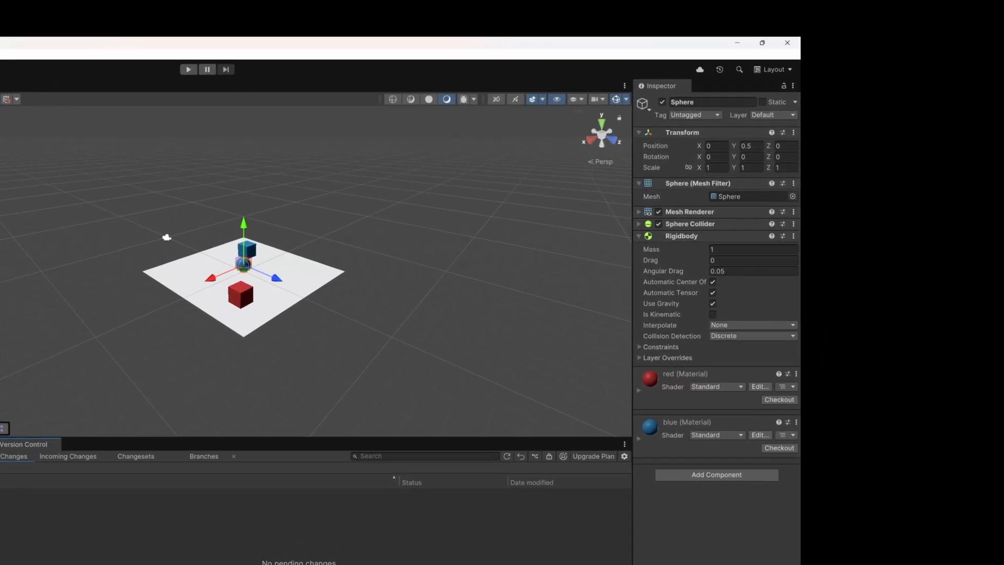
Step: In Unity, set the mass of the sphere's Rigidbody to 4
click(936, 180)
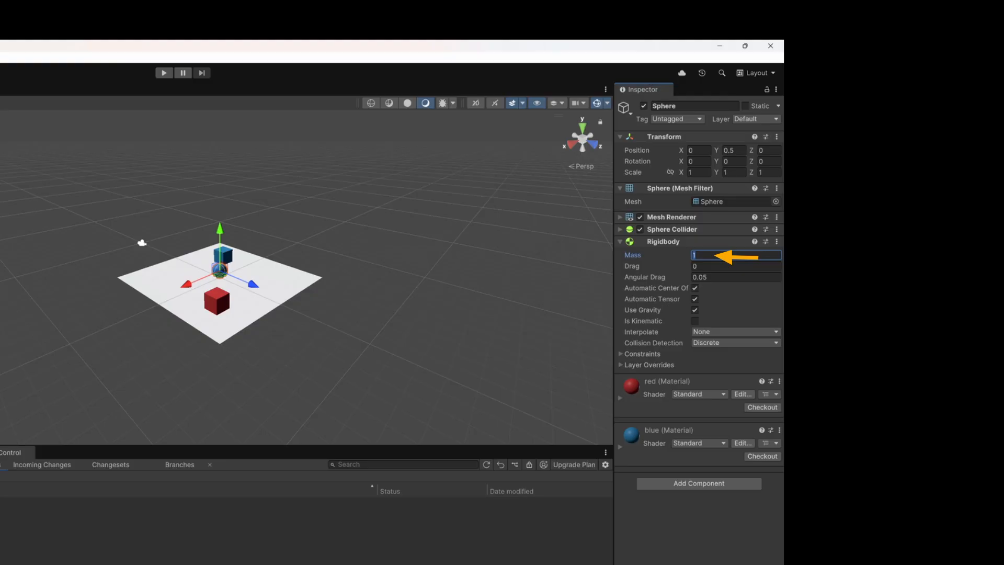
text(4)
click(253, 540)
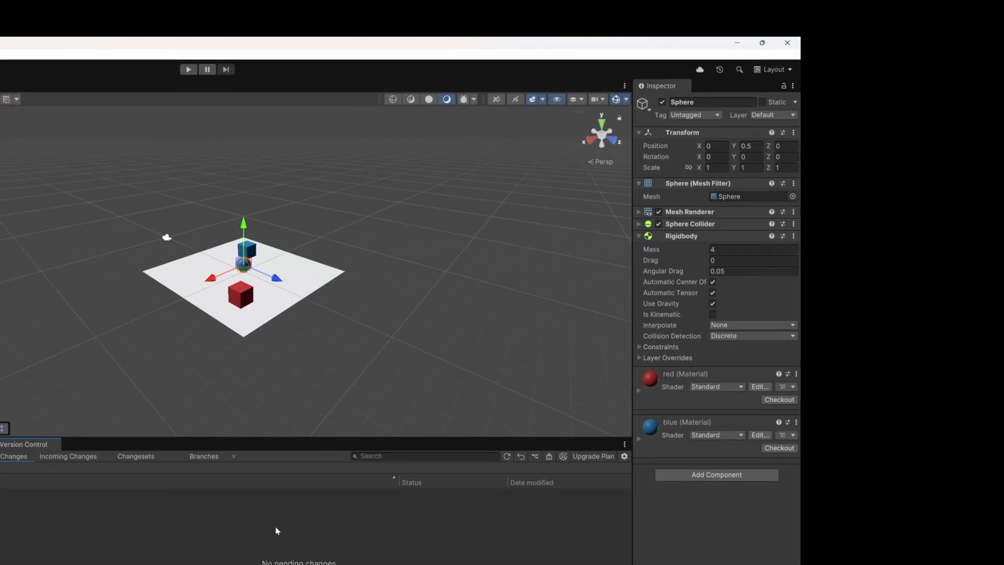
Step: Save the scene and check in the pending change with the comment "increase mass of rb to 4"
key(ctrl+s)
click(502, 526)
text(a)
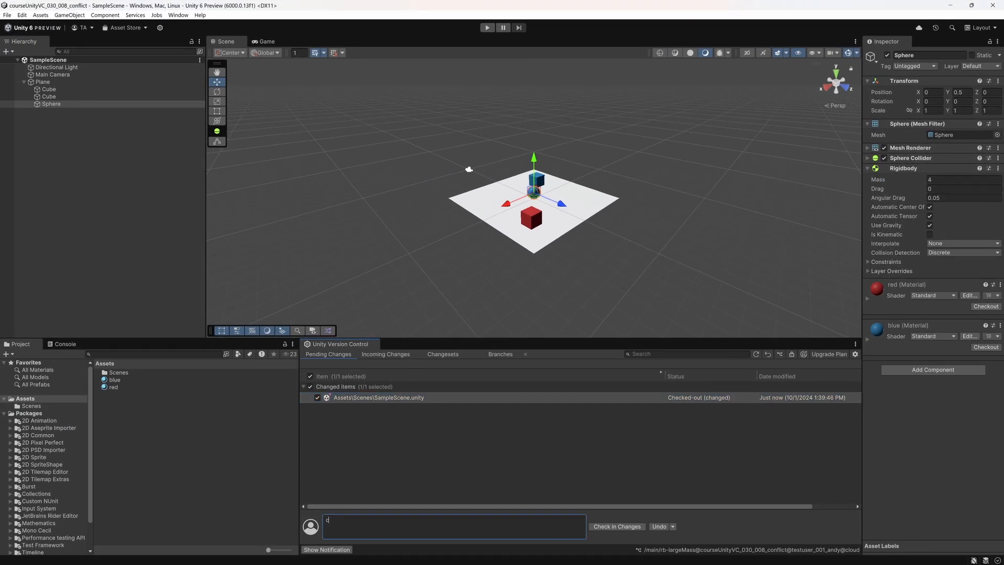
text(increase mass of rb to 4)
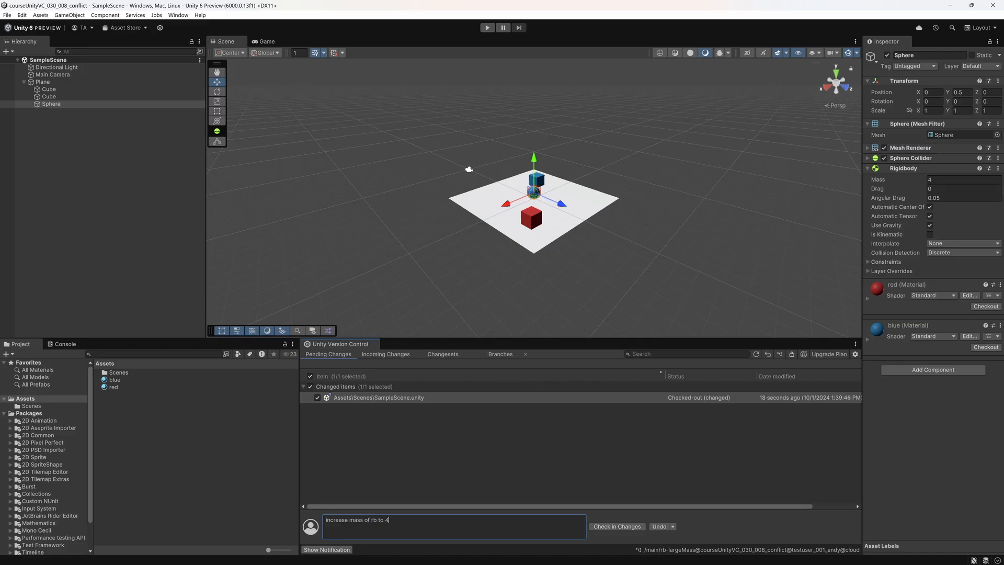
click(614, 527)
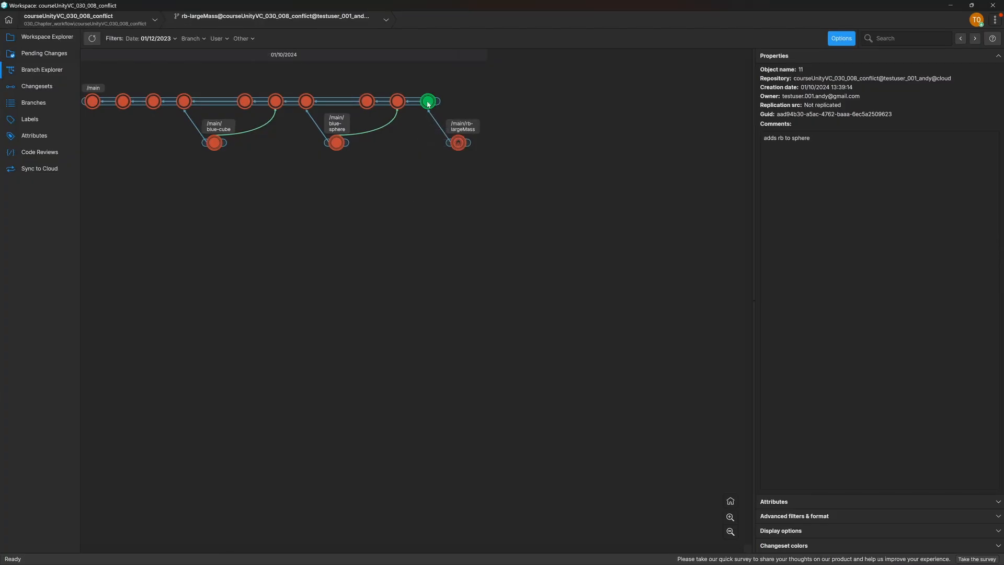
Step: In the version control client, switch the workspace to the "adds rb to sphere" changeset on /main and reload the scene in Unity
right_click(428, 104)
click(497, 183)
click(560, 302)
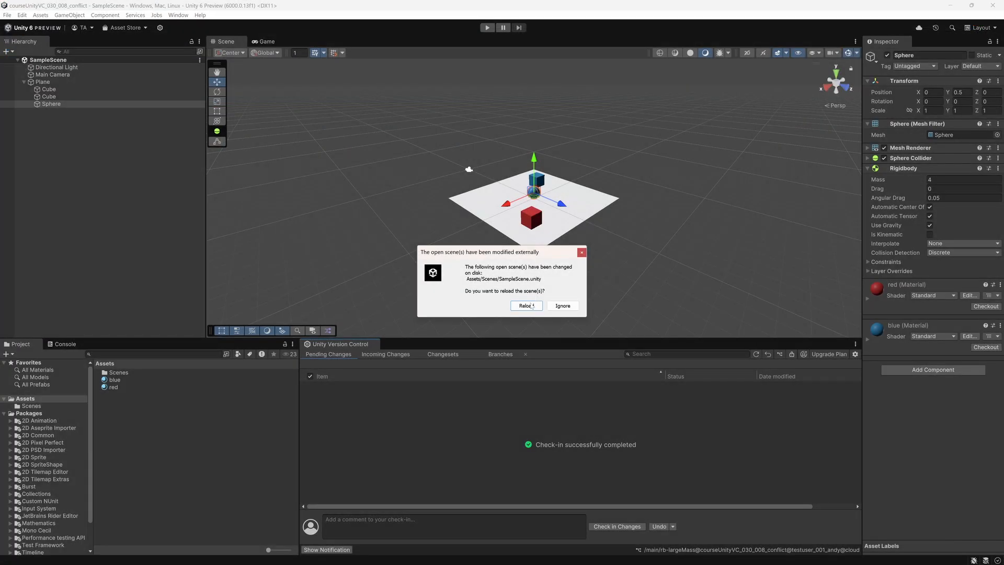
click(527, 306)
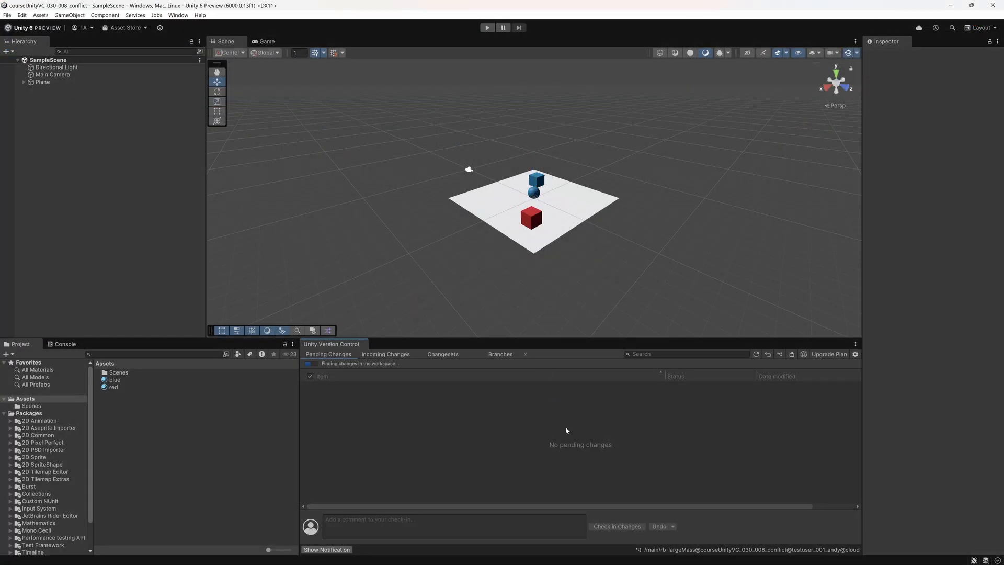
Step: Set the mass of the Rigidbody on the sphere under Plane to 2
click(24, 83)
click(53, 104)
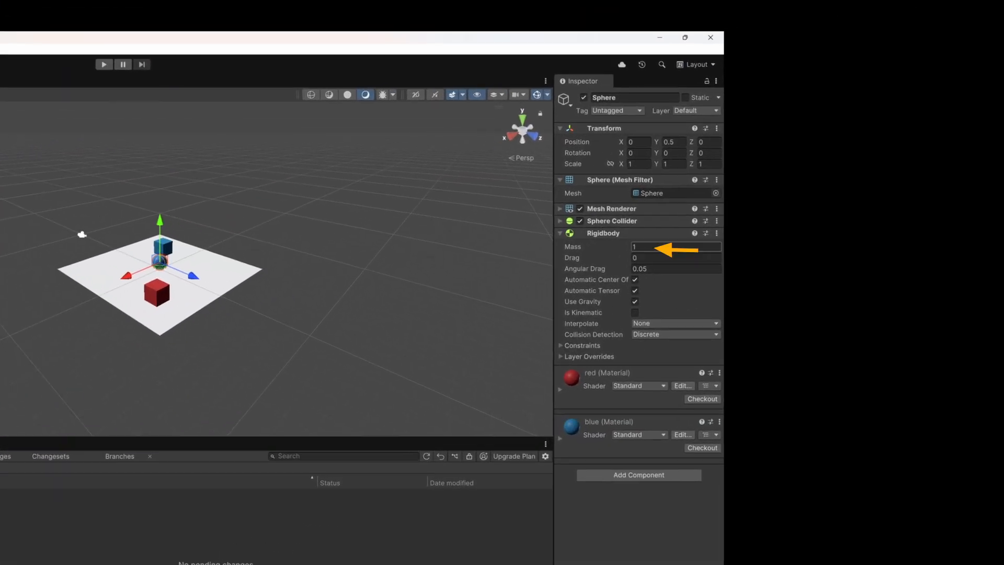
click(948, 180)
text(2)
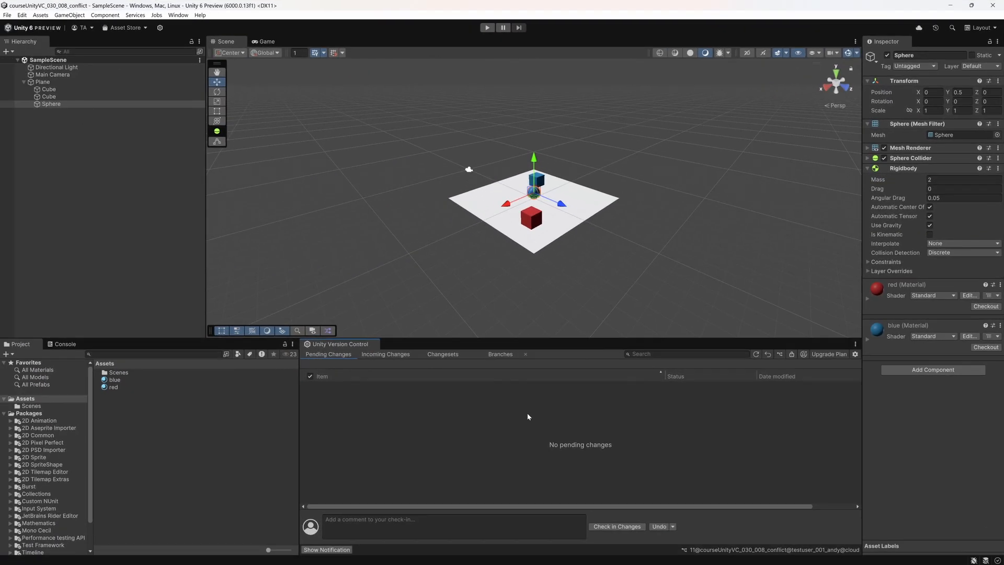
Step: Check in the changed SampleScene.unity with the comment "increase mass of rb to 2"
click(398, 523)
text(increase mass of rb)
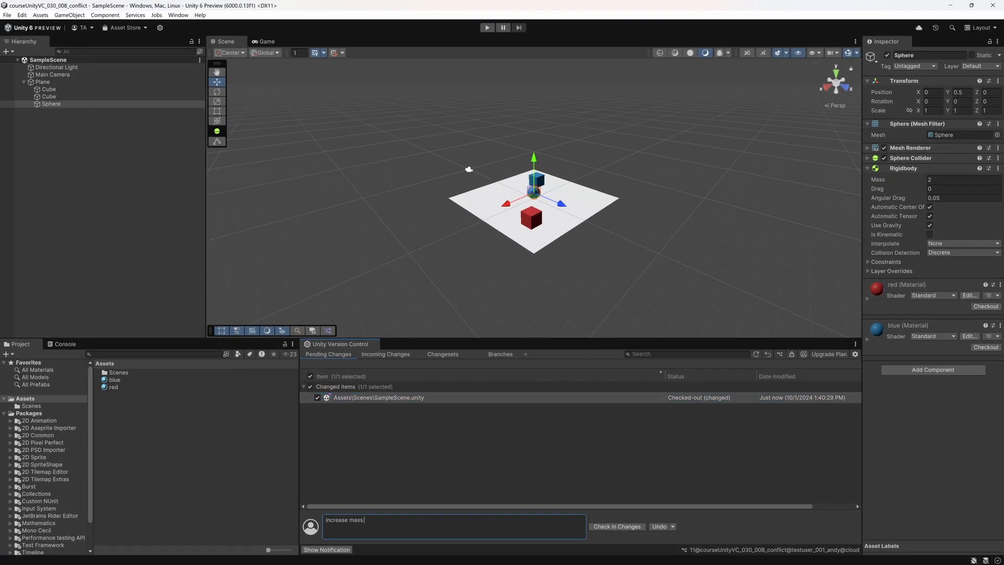
text( to 2)
click(618, 526)
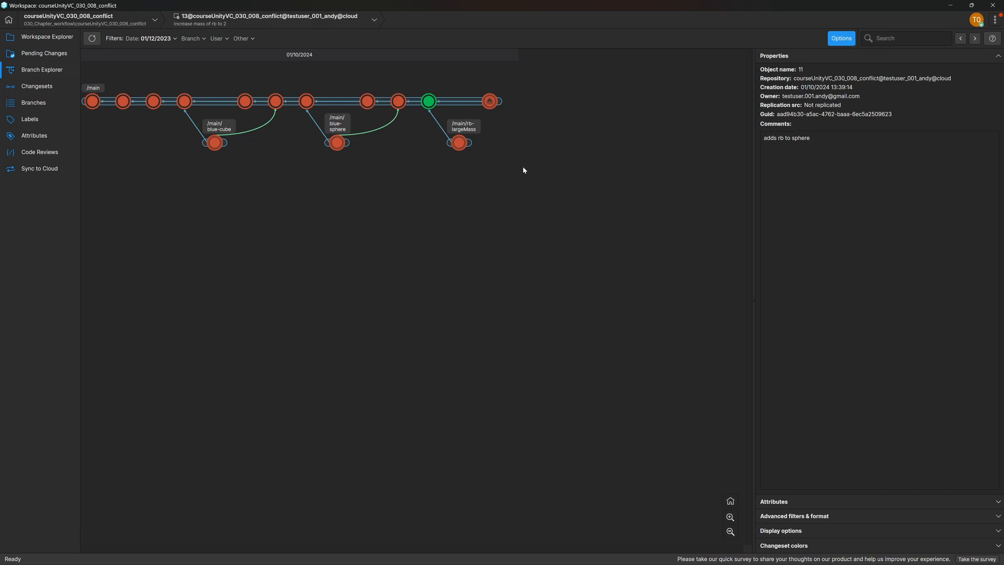
Step: In the version control client, start a merge from the rb-largeMass changeset to the /main branch and inspect its merge diagram
right_click(460, 144)
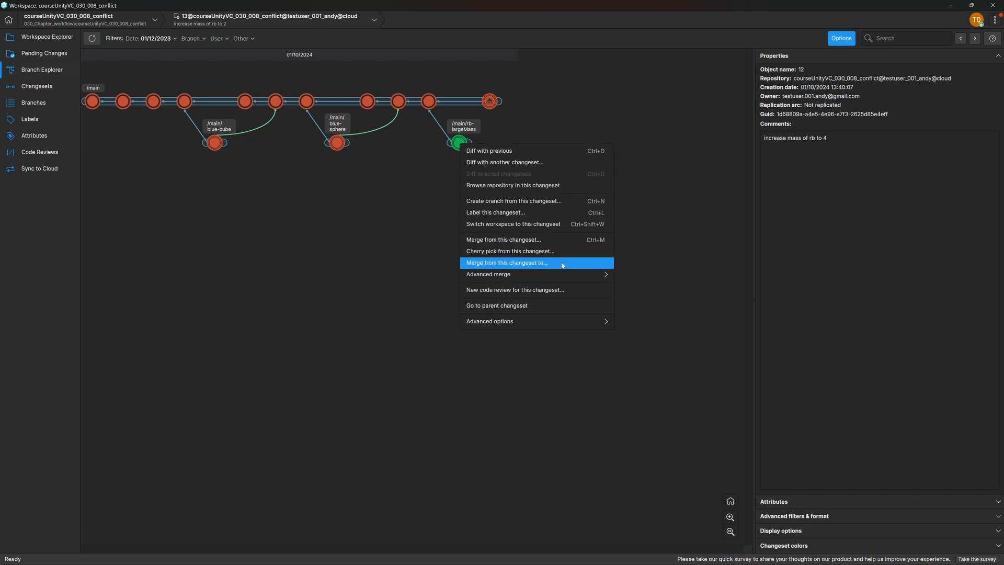
click(511, 252)
click(334, 246)
click(633, 386)
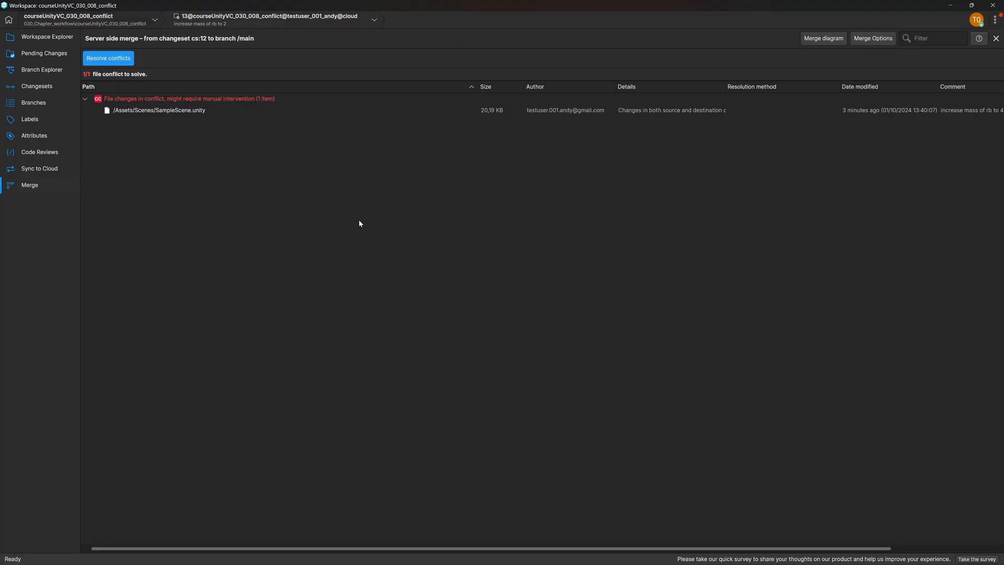
click(822, 38)
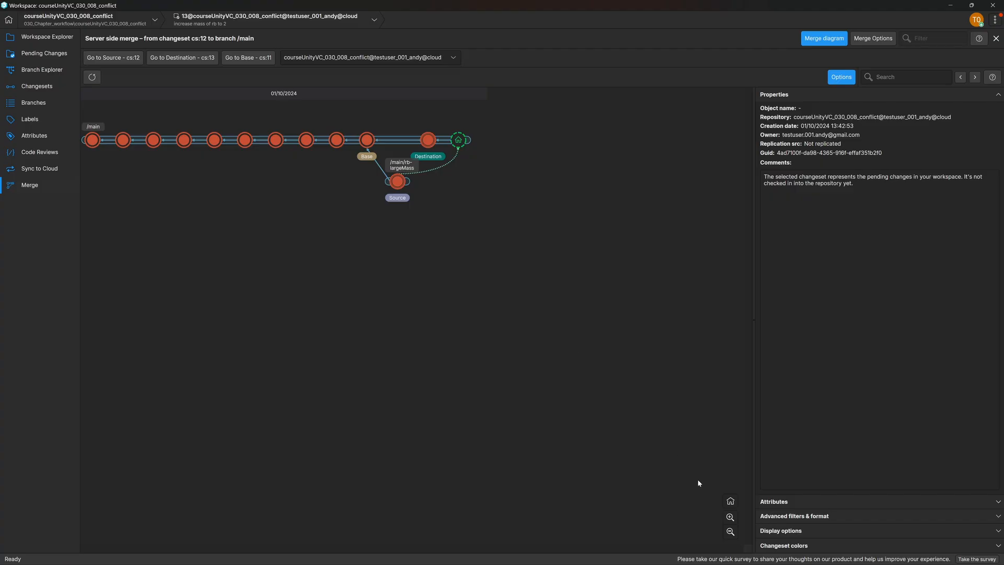
click(730, 518)
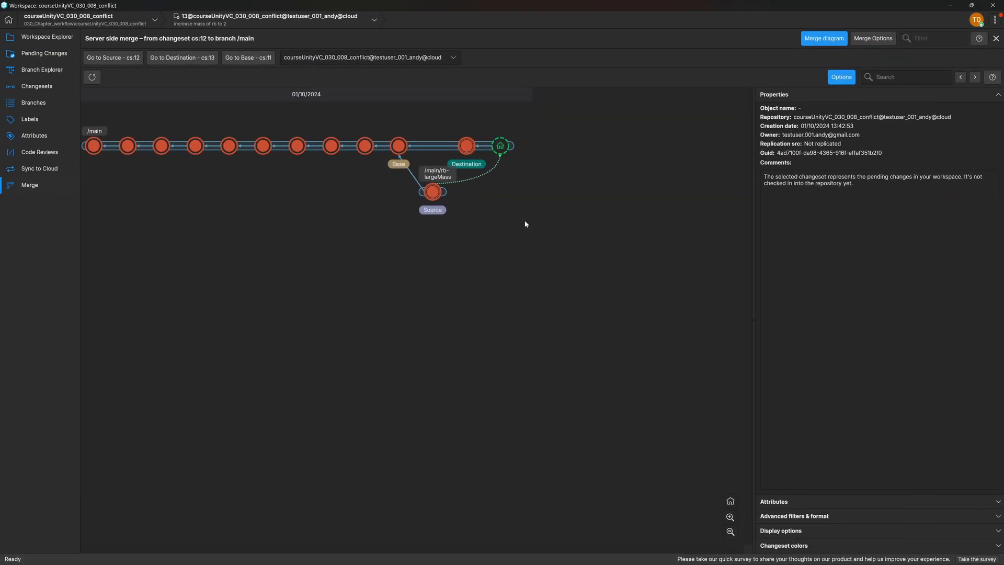
click(824, 38)
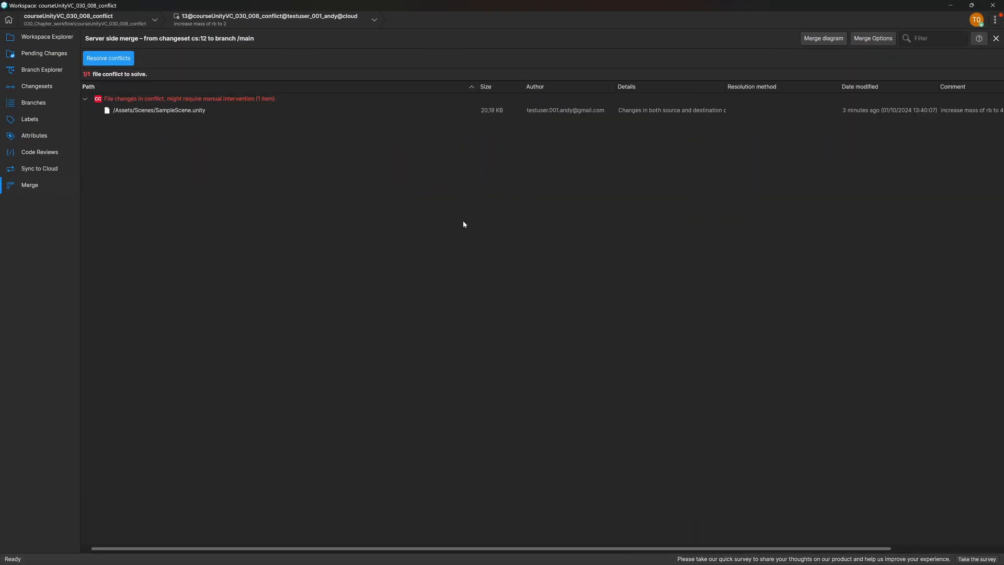
Step: Resolve the SampleScene.unity conflict by keeping only the source version with m_Mass 4, then save the result and complete the merge
click(108, 59)
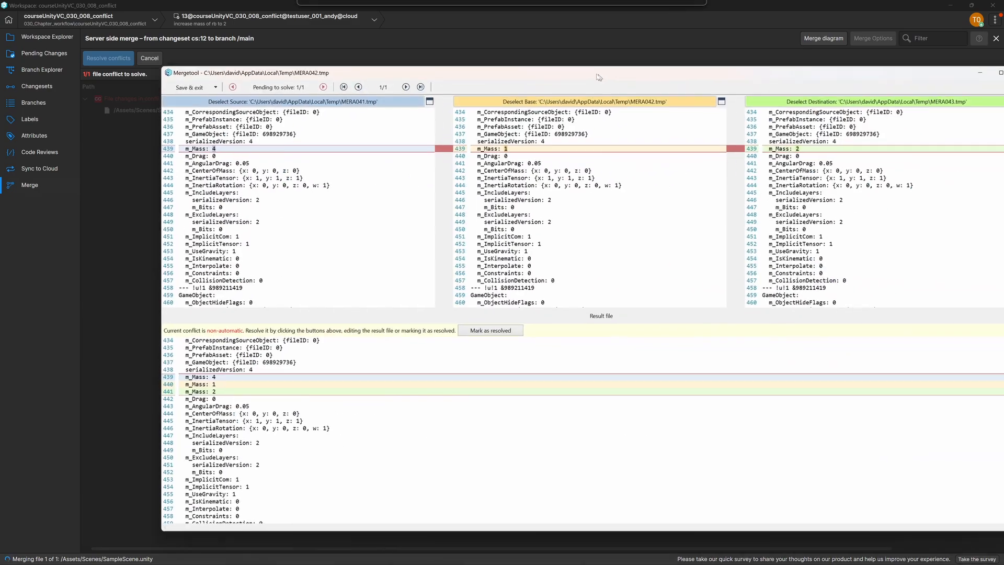
drag(599, 77, 522, 69)
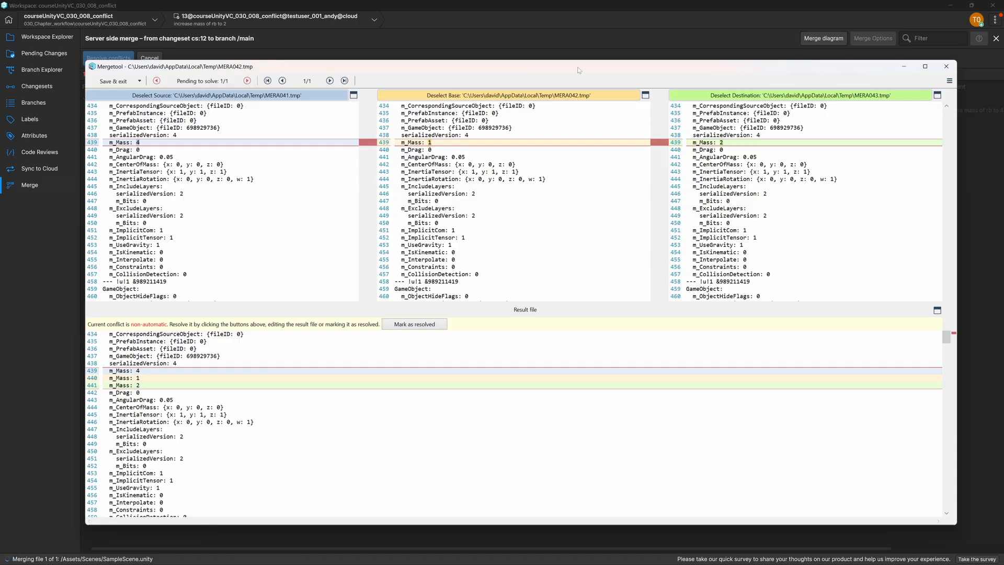
click(604, 99)
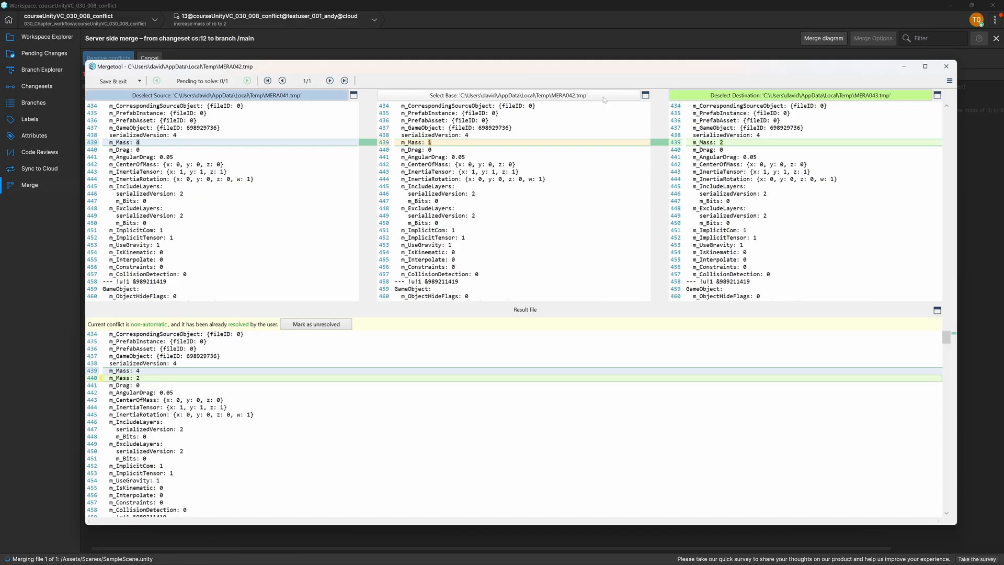
click(910, 96)
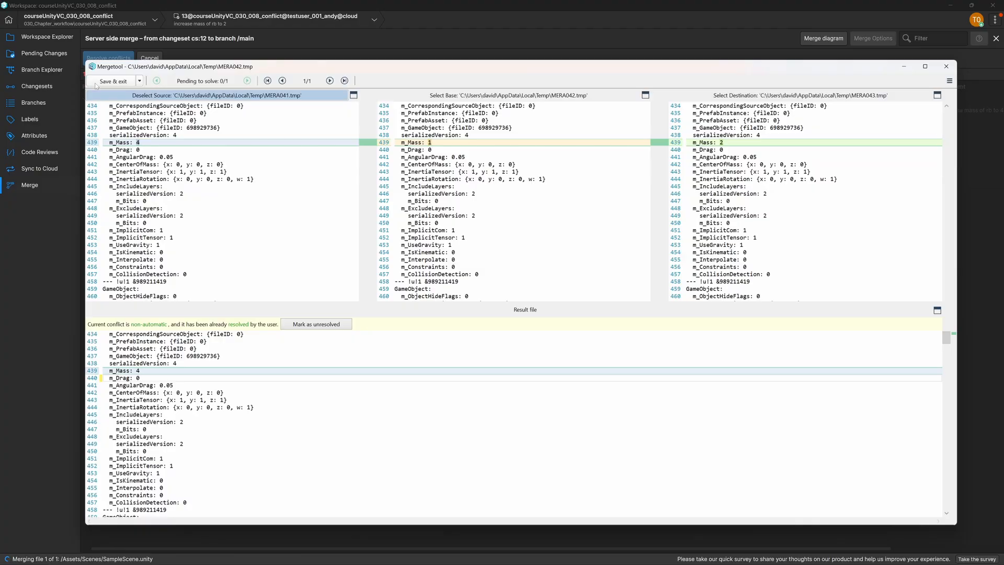
click(210, 195)
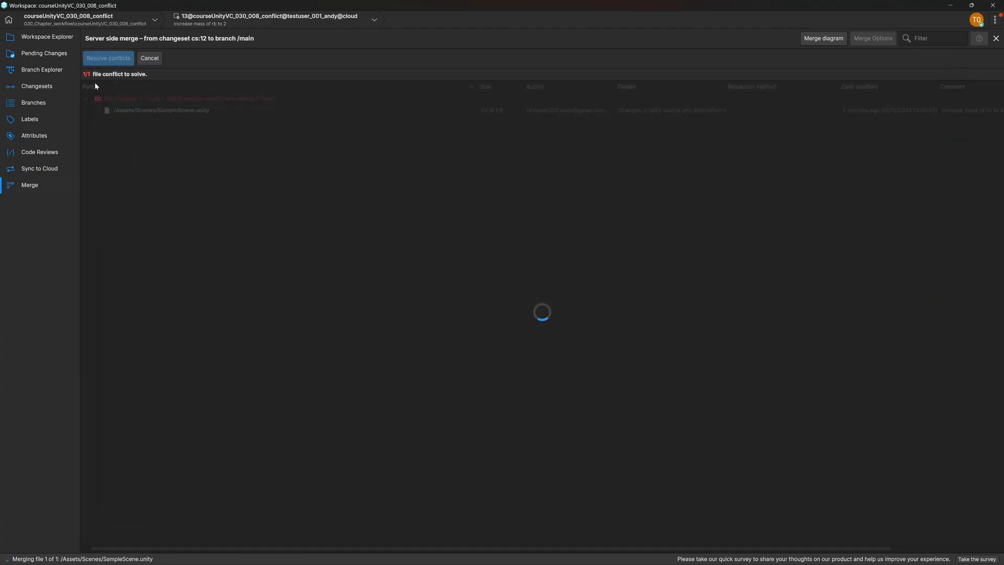
click(588, 344)
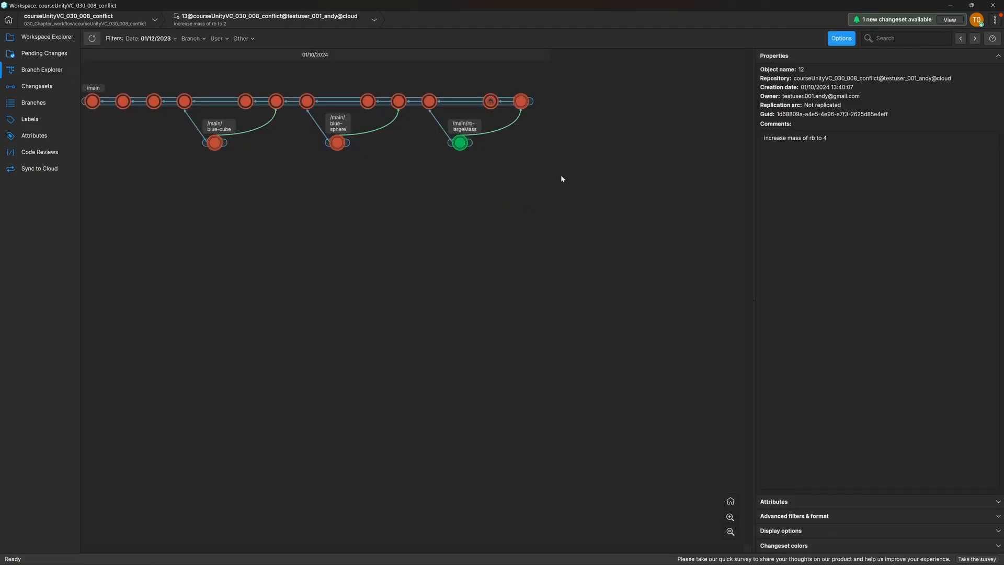
Step: Switch the workspace to the merged changeset at the end of /main and reload the scene in Unity
click(521, 101)
right_click(521, 101)
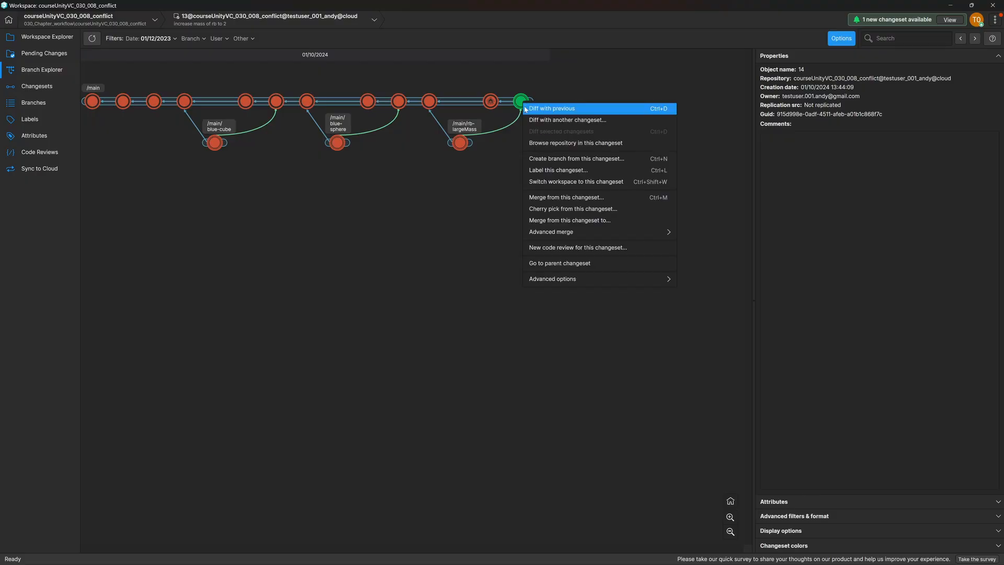
click(578, 174)
click(565, 301)
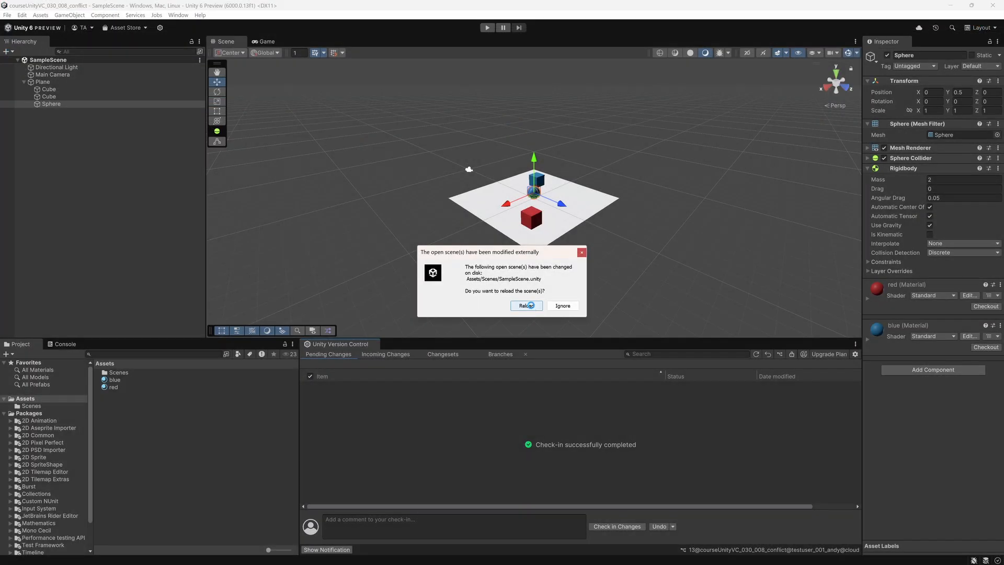
click(530, 304)
Step: Examine the Rigidbody mass of the sphere under Plane in the merged scene
click(41, 84)
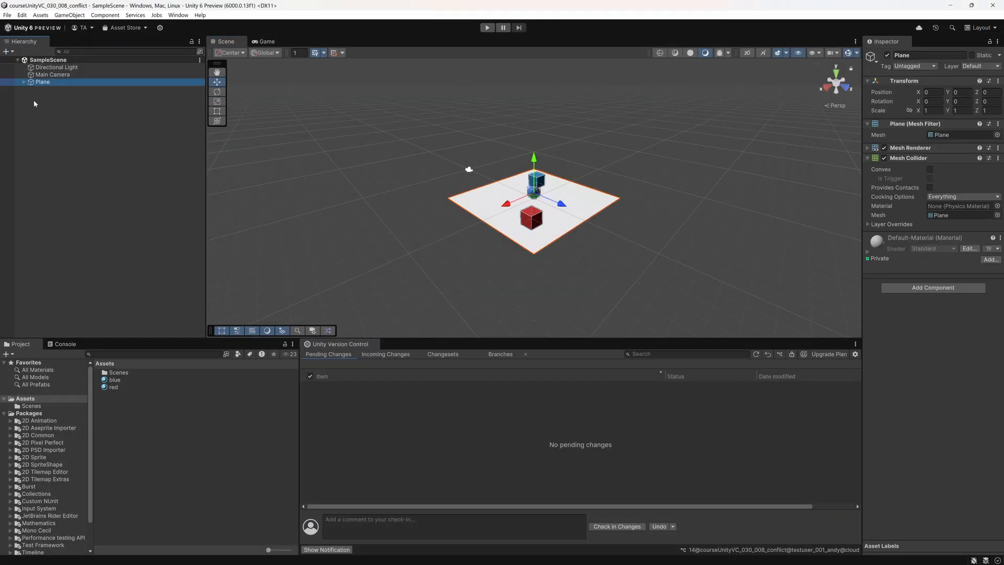
click(25, 82)
click(51, 105)
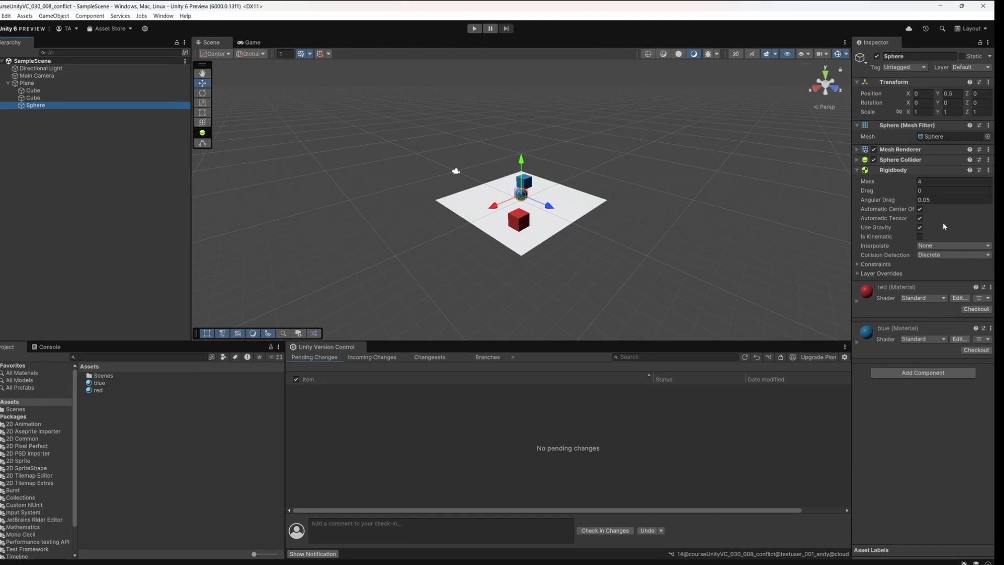